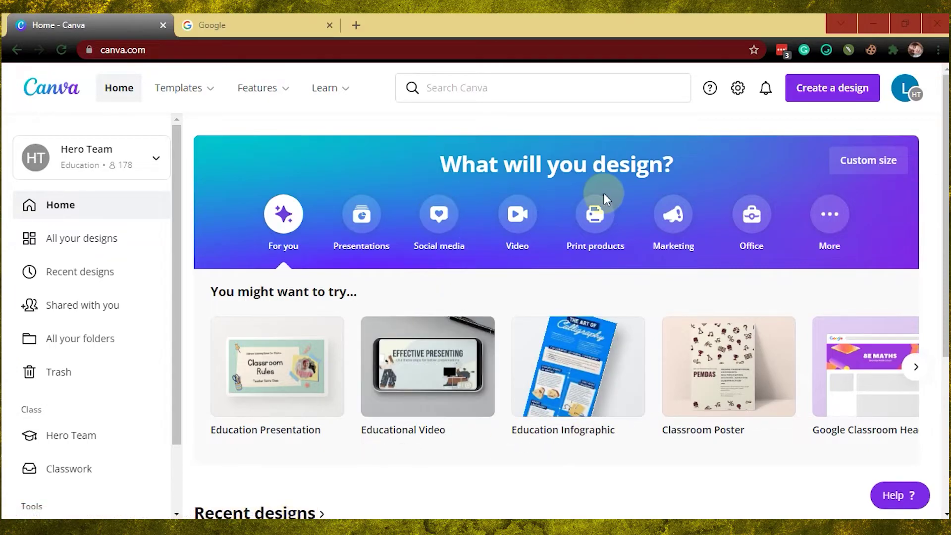
Start a new blank Education Presentation design from Create a design
left_click(817, 88)
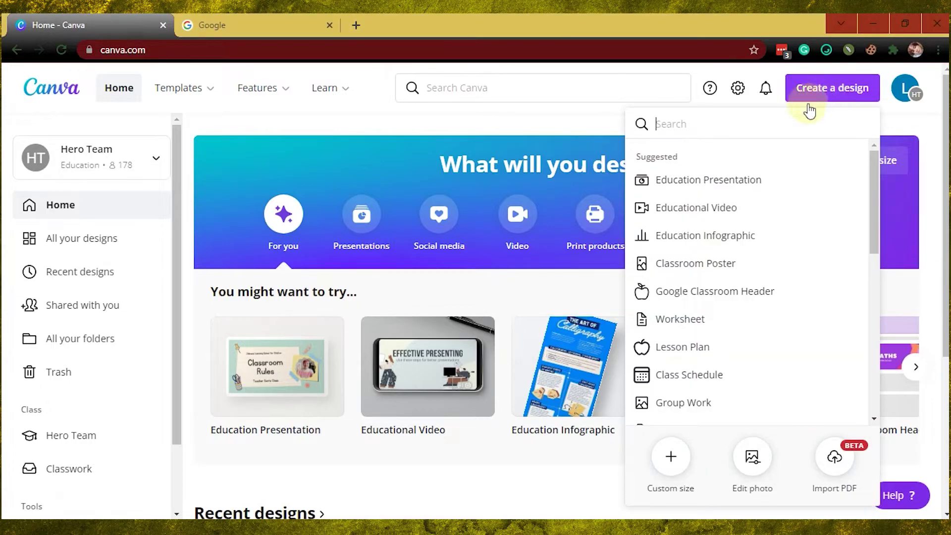
left_click(752, 188)
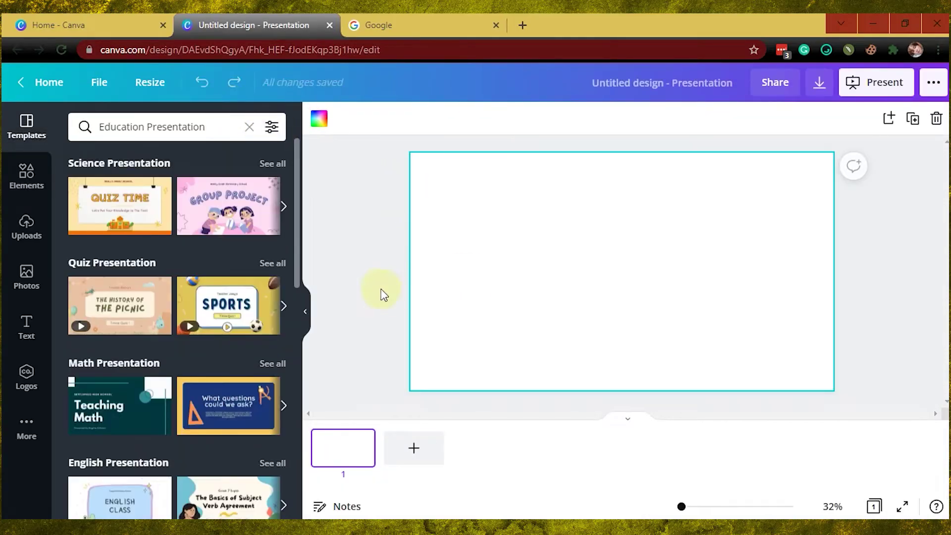
scroll(223, 409, "down", 1)
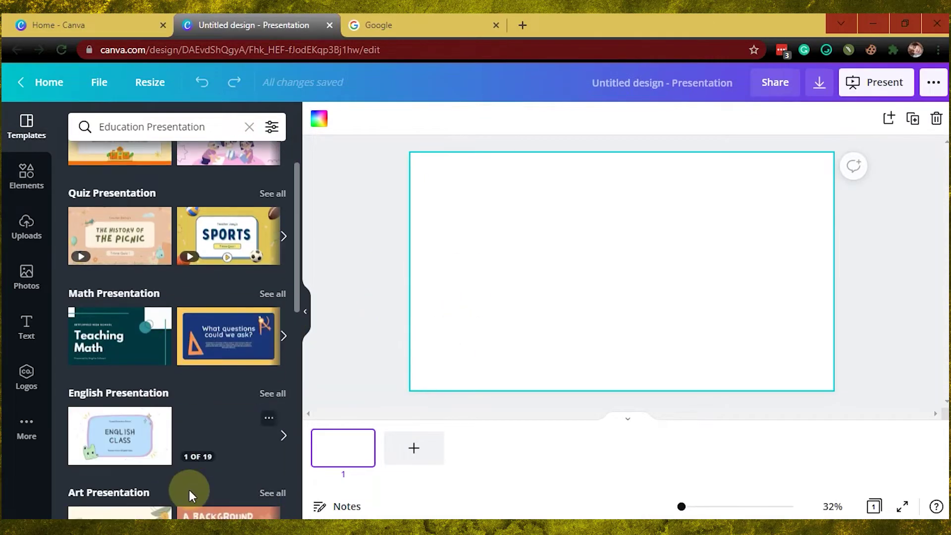
scroll(223, 409, "up", 1)
Fill pages 1–3 with the Teaching Math title, Main Topics and Mathematics quote layouts
left_click(104, 408)
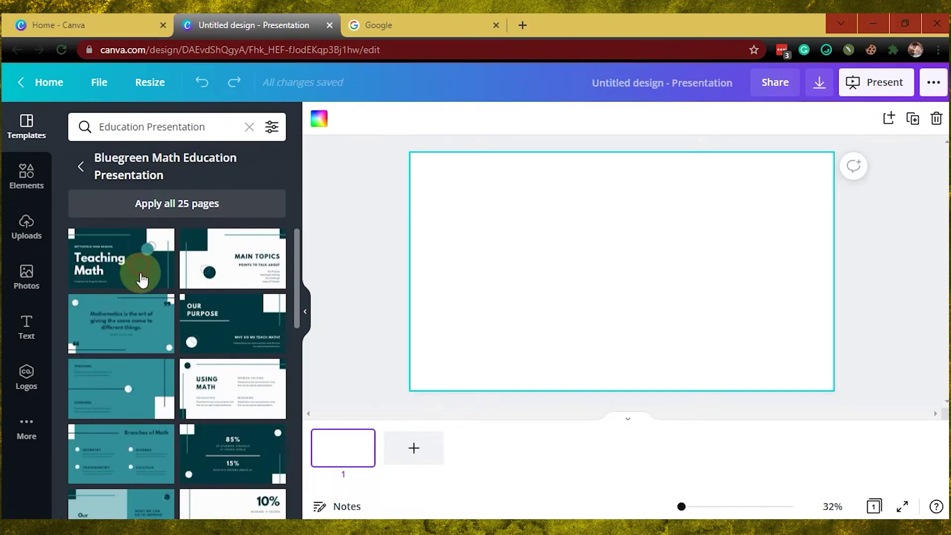
left_click(142, 277)
left_click(413, 448)
left_click(231, 259)
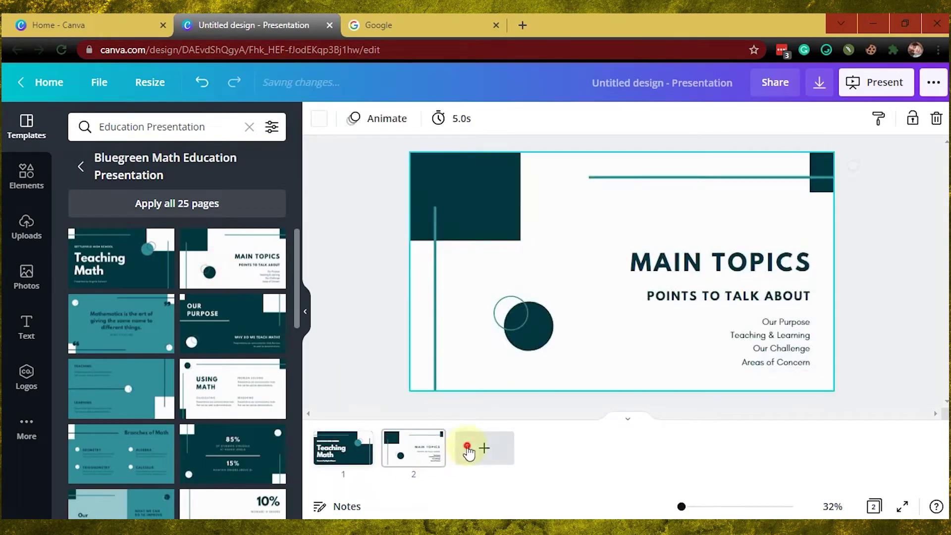
left_click(485, 448)
left_click(141, 335)
left_click(306, 311)
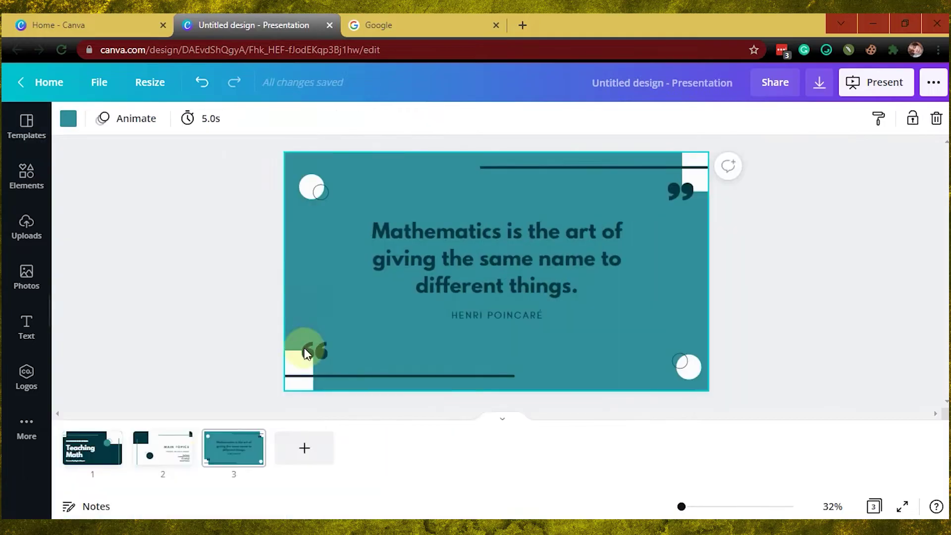
Review the three pages, ending on the Poincaré quote slide
left_click(163, 447)
left_click(90, 454)
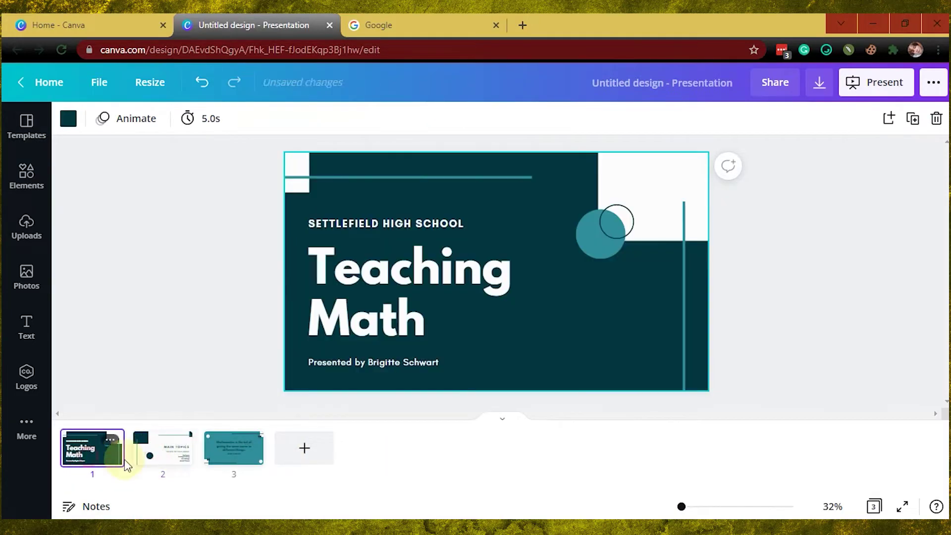
left_click(234, 449)
key("Left")
key("Left")
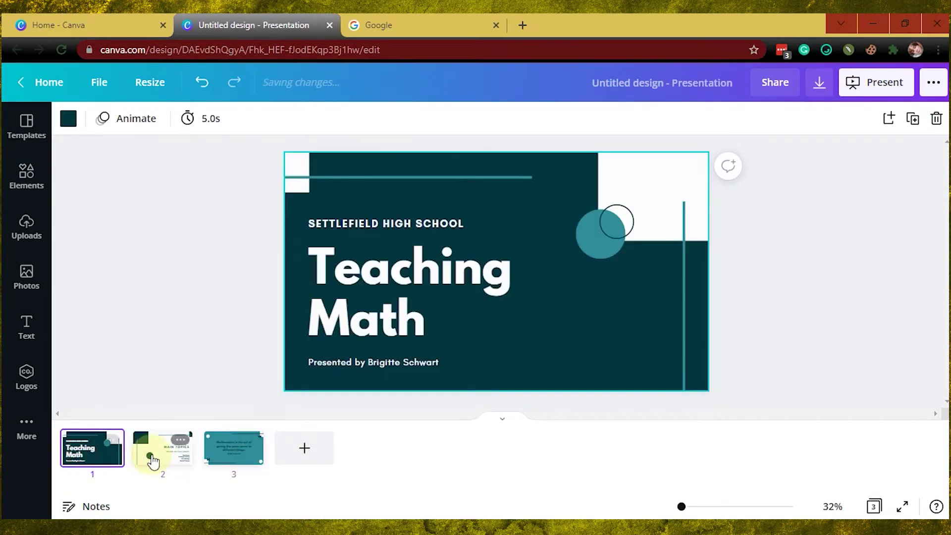
key("Right")
mouse_move(233, 449)
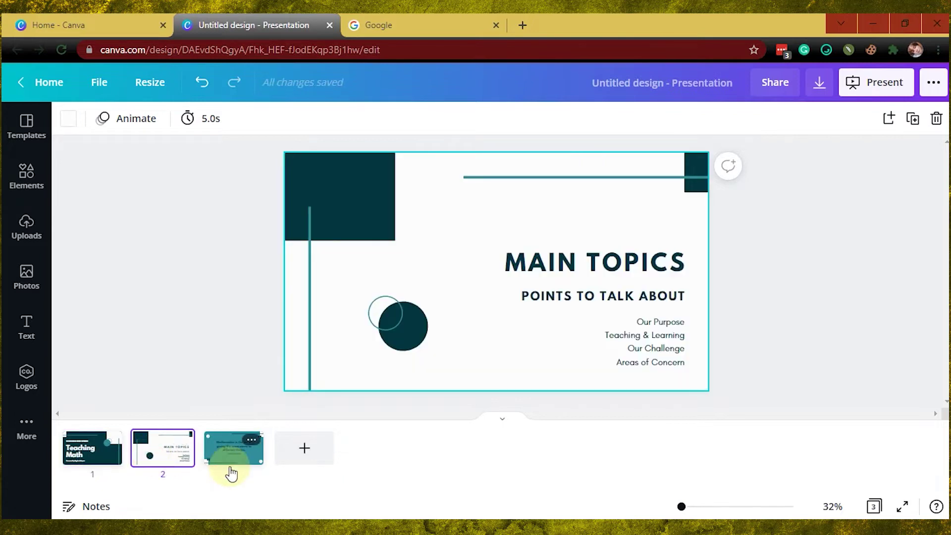
left_click(232, 453)
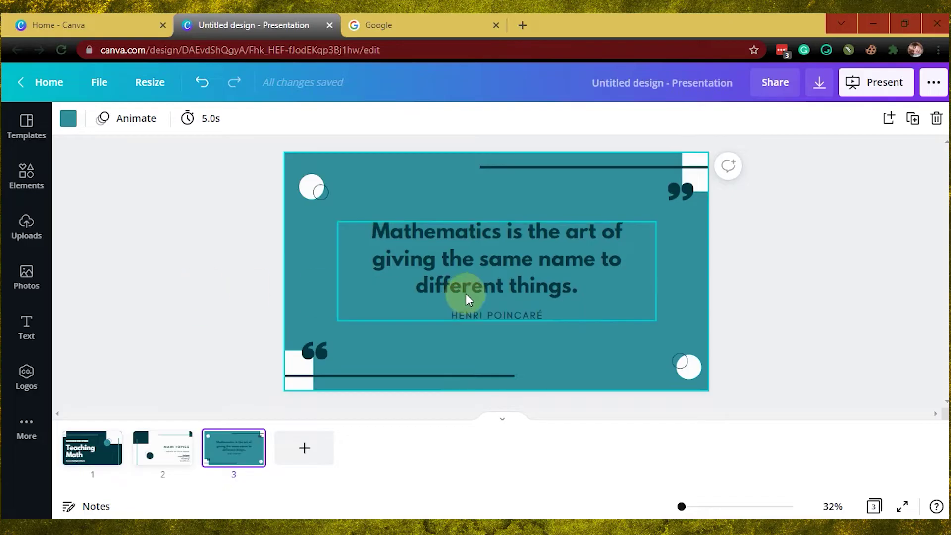
Move the quote block higher and add a square from Lines & Shapes
mouse_move(478, 291)
left_mouse_down()
mouse_move(502, 271)
mouse_move(506, 253)
left_mouse_up()
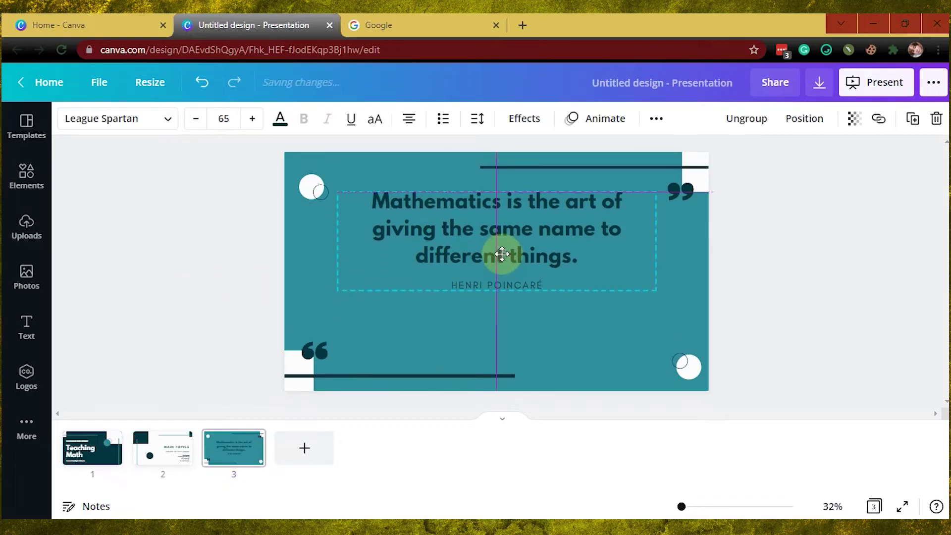
left_click(539, 320)
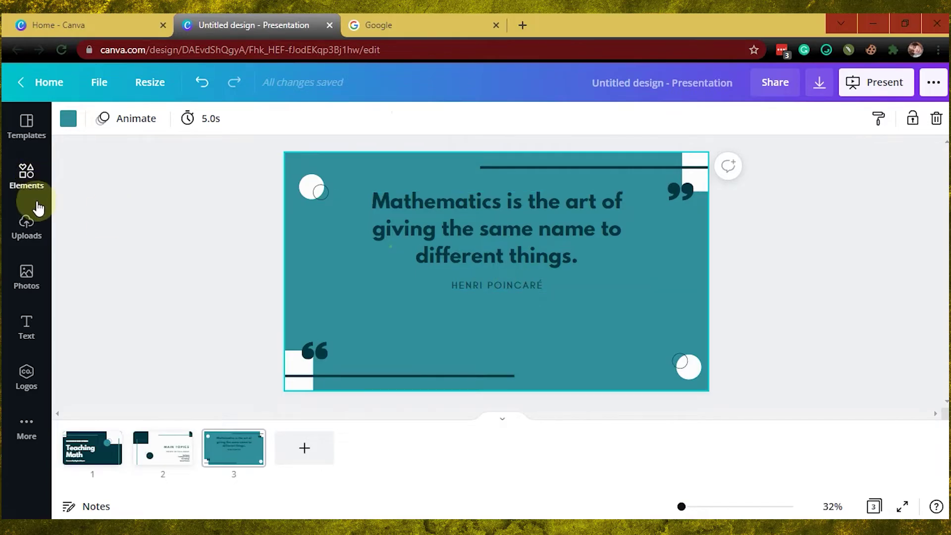
left_click(27, 178)
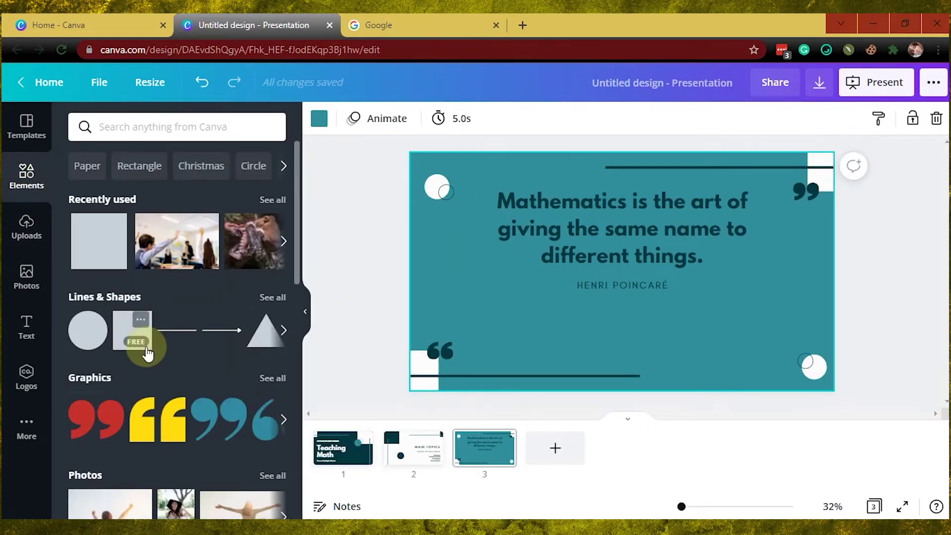
left_click(273, 298)
scroll(209, 371, "up", 3)
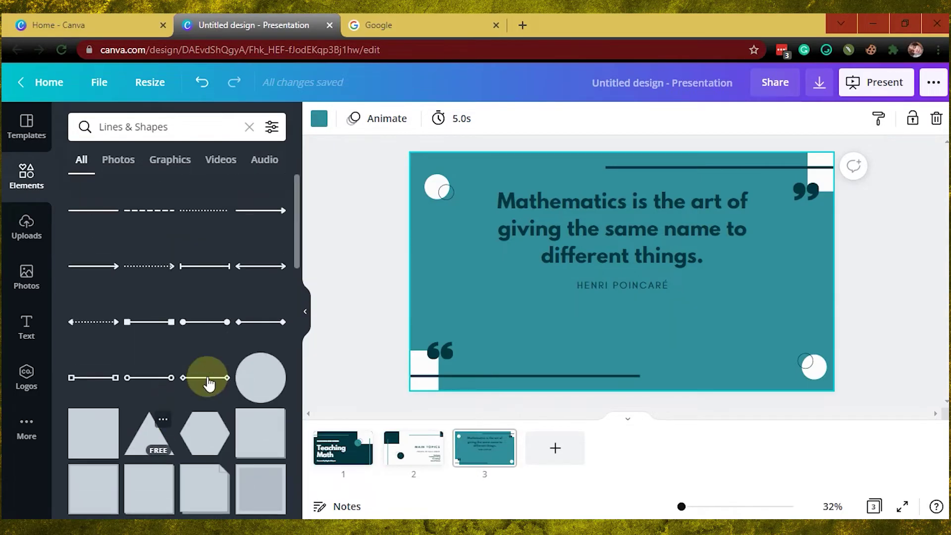
left_click(94, 434)
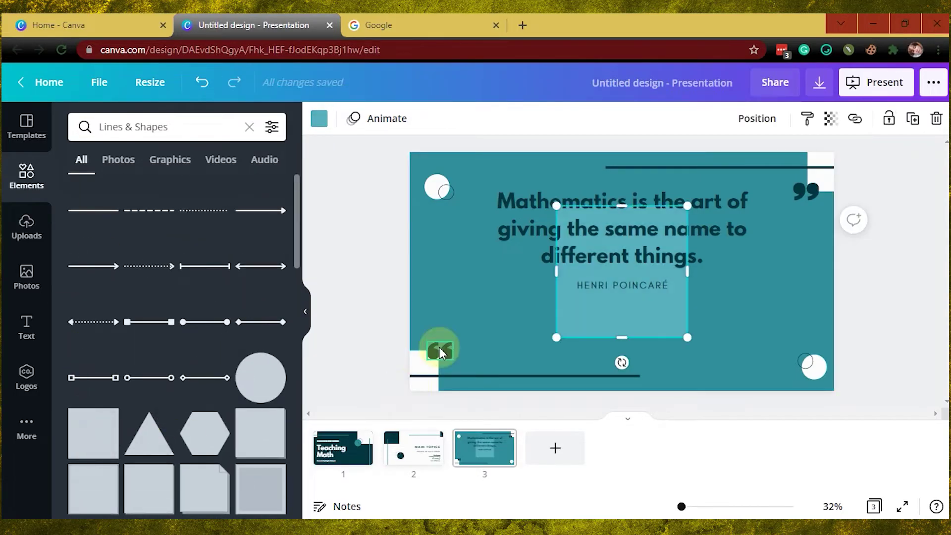
Place the square below the HENRI POINCARÉ credit, stretched into a wide, short rectangle
left_click(306, 306)
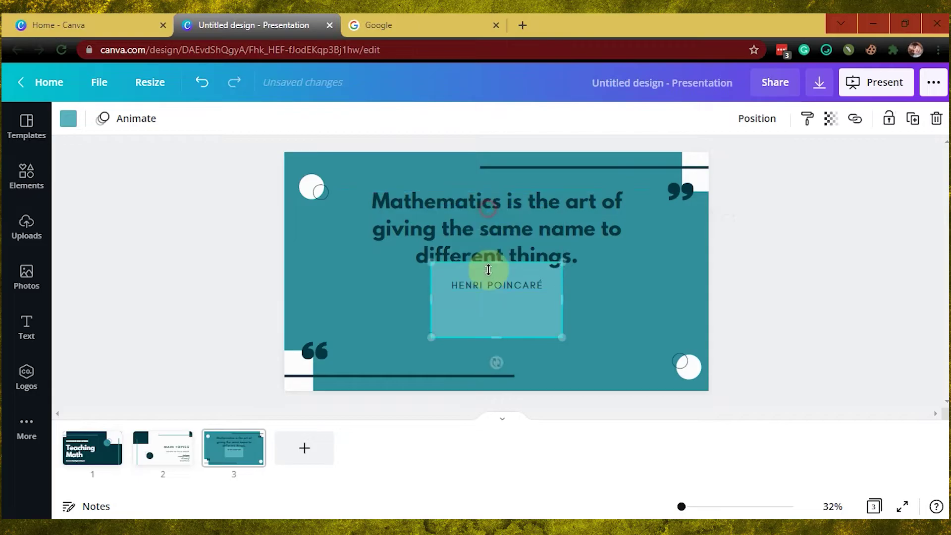
left_click_drag(491, 305, 493, 334)
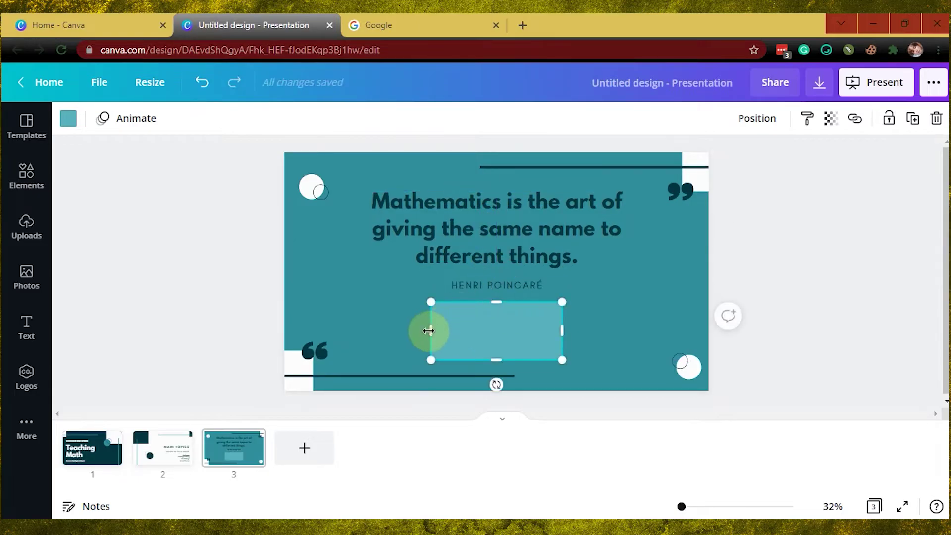
left_click_drag(429, 331, 405, 331)
left_click_drag(563, 330, 587, 330)
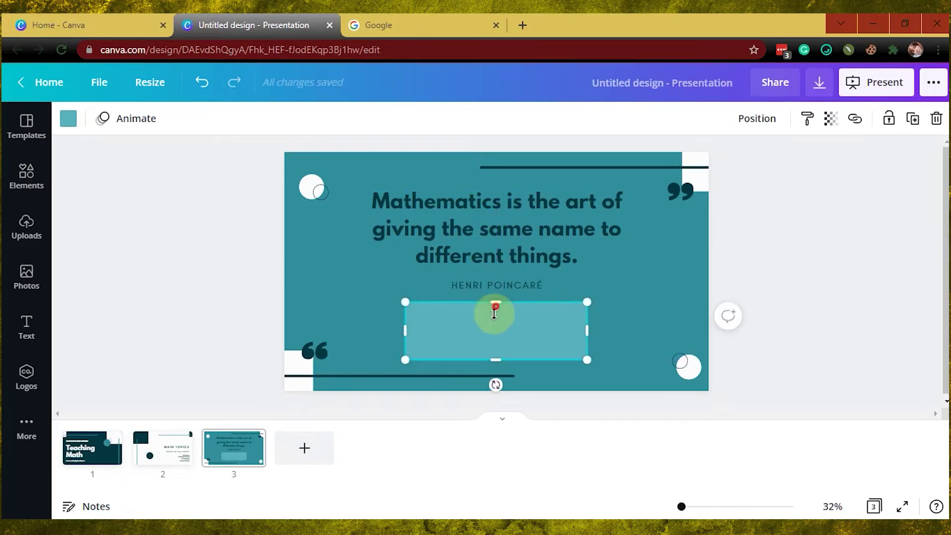
left_click_drag(496, 302, 495, 313)
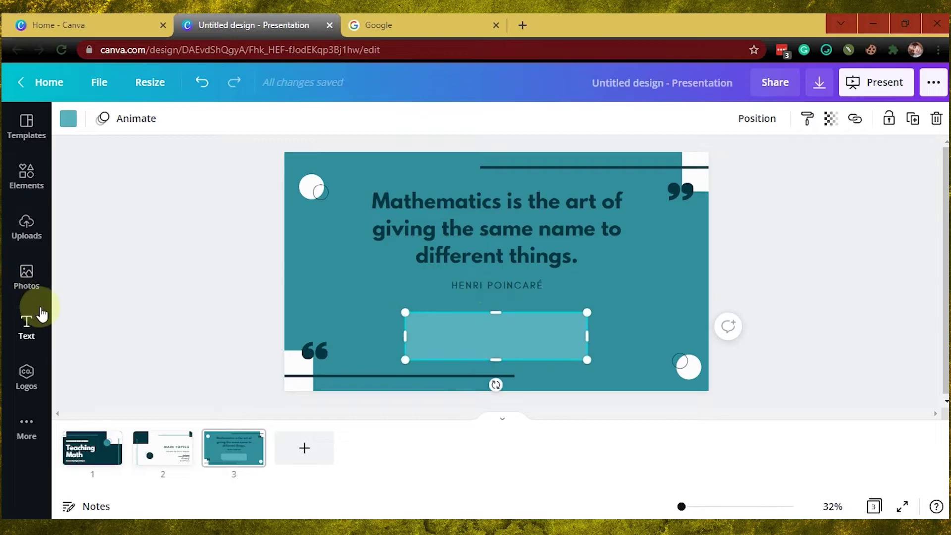
left_click(27, 321)
Add a heading text box and replace its placeholder with 'click me'
left_click(151, 191)
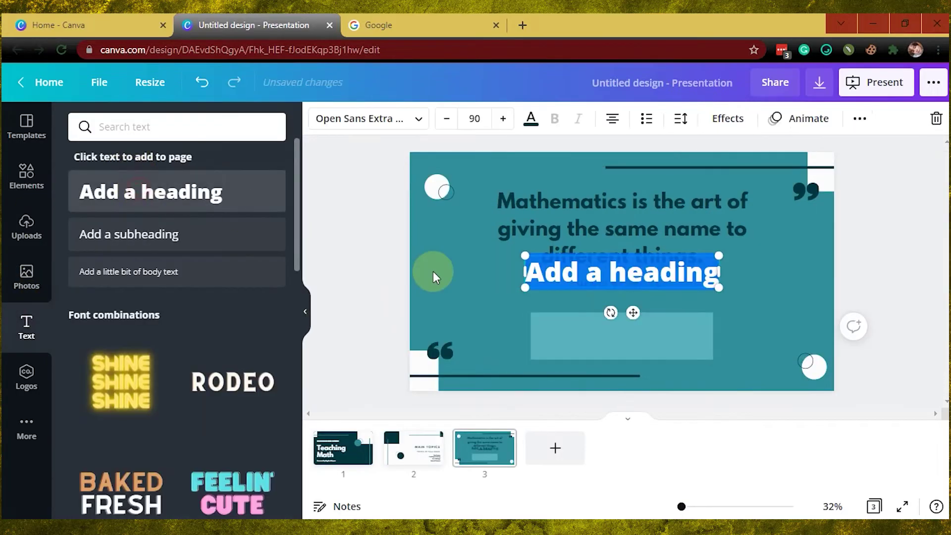
left_click(300, 325)
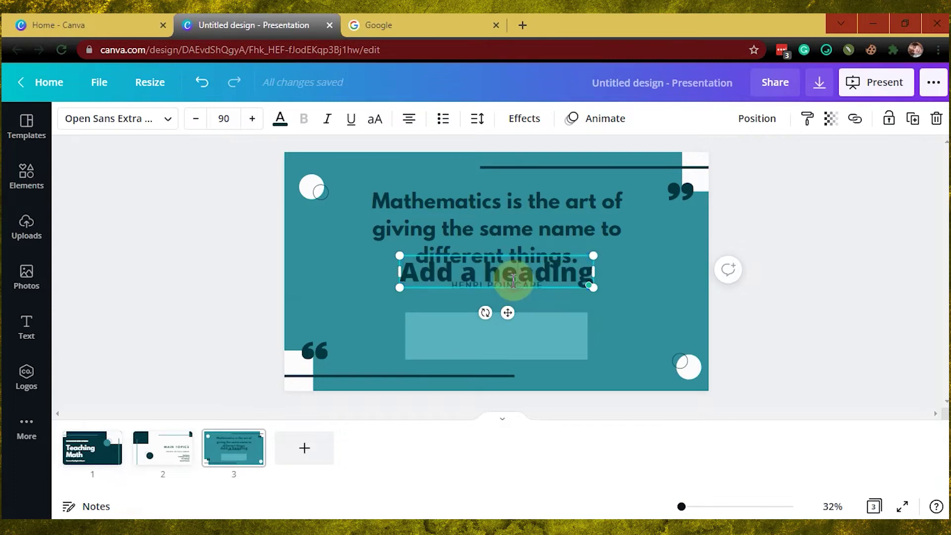
key("BackSpace")
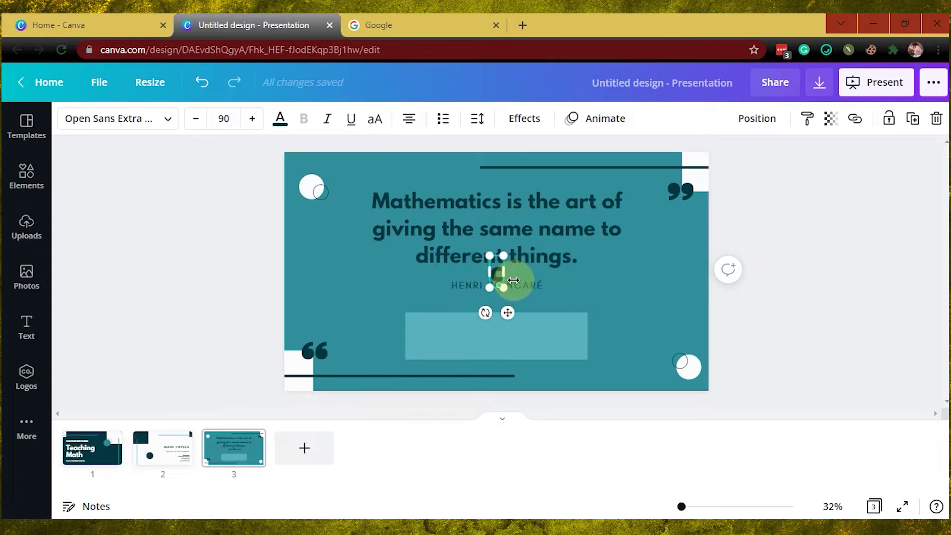
type("click me")
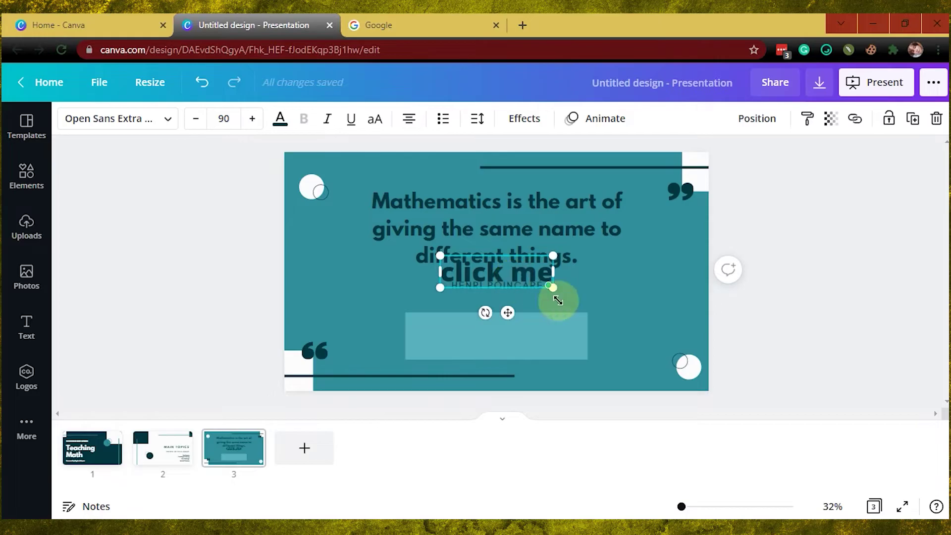
left_click(669, 314)
Make the 'click me' text white and place it on the light rectangle
left_click(514, 278)
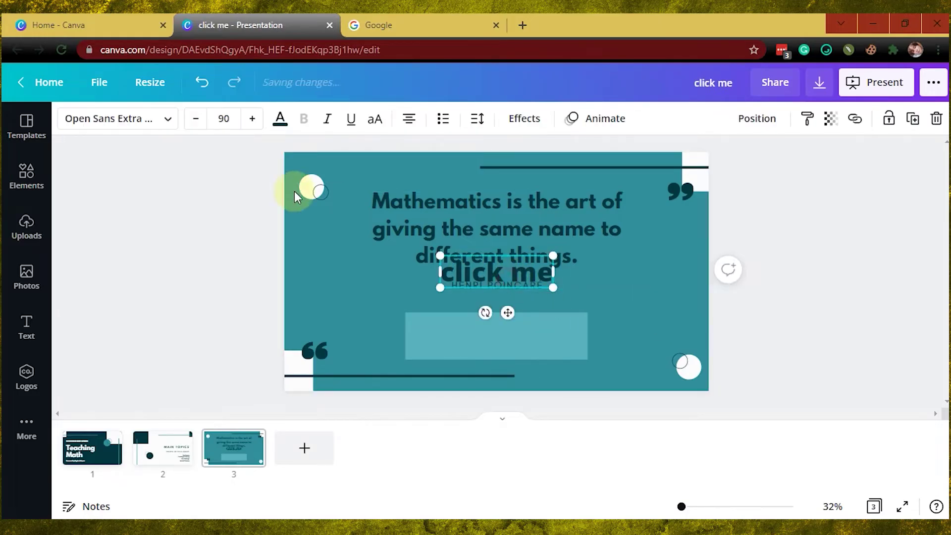
left_click(279, 119)
left_click(231, 192)
left_click(396, 363)
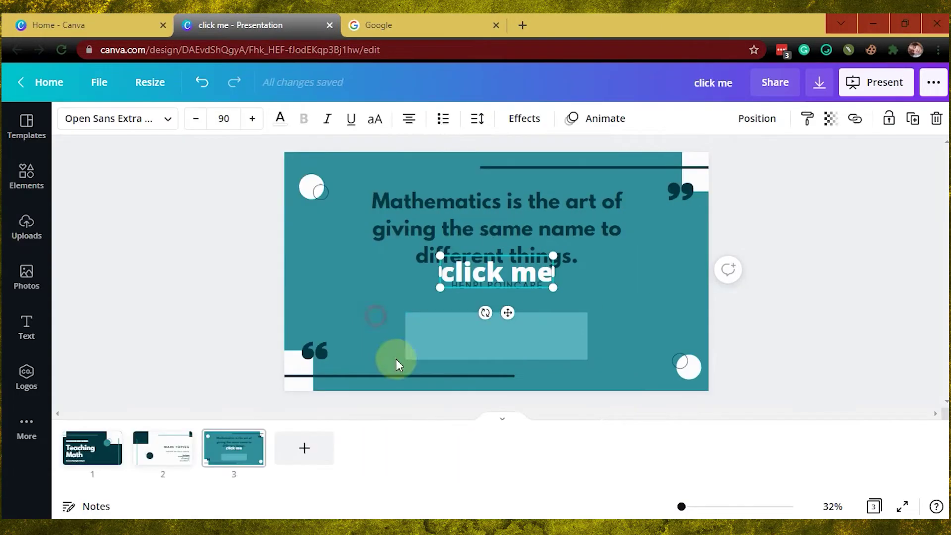
left_click_drag(508, 313, 512, 381)
left_click(620, 374)
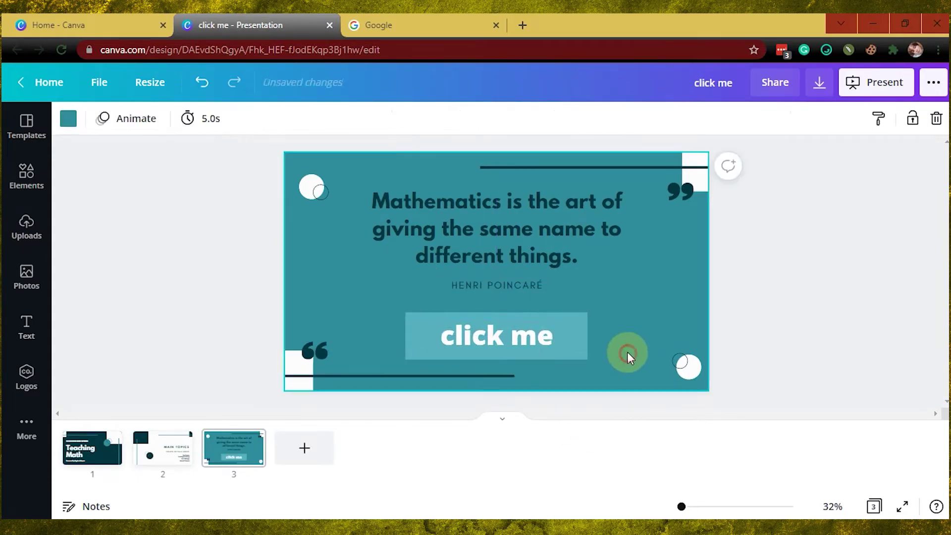
Align the 'click me' text and rectangle to Middle and Center, then group them
left_click(577, 340)
left_click(529, 342, "shift")
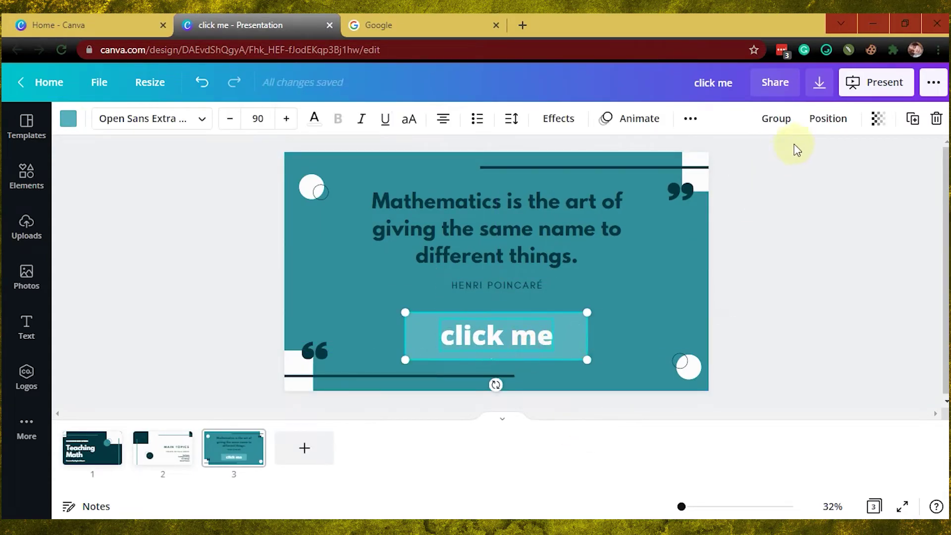
left_click(844, 120)
left_click(653, 247)
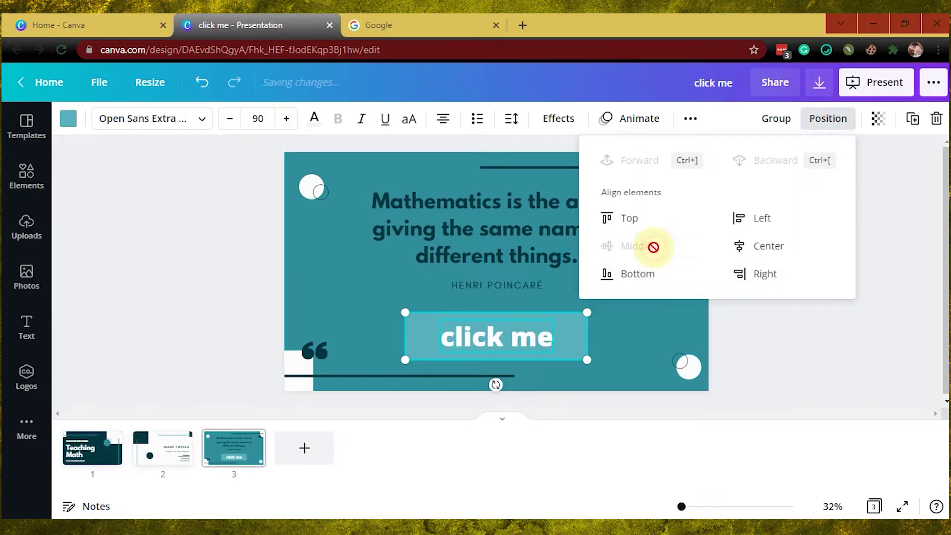
left_click(811, 246)
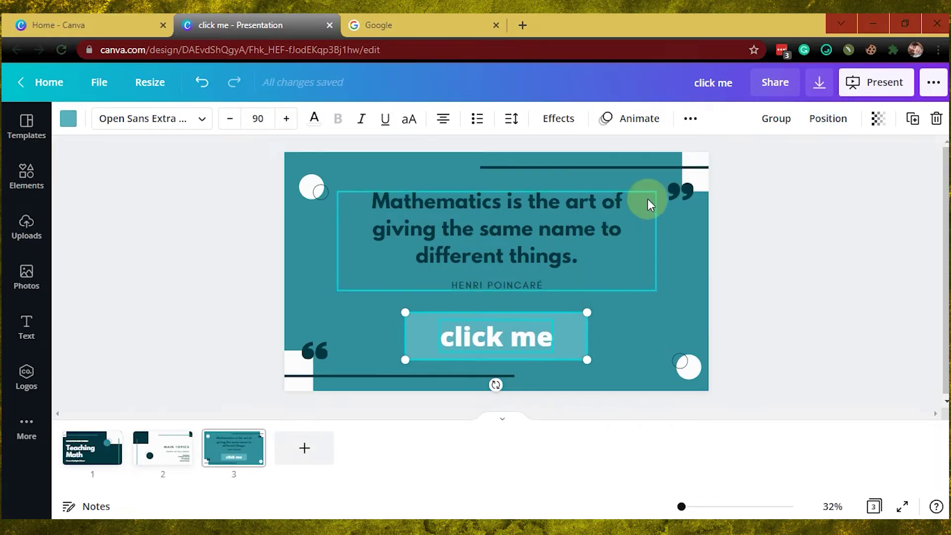
left_click(777, 118)
Check the new button group by selecting and deselecting it
left_click(654, 309)
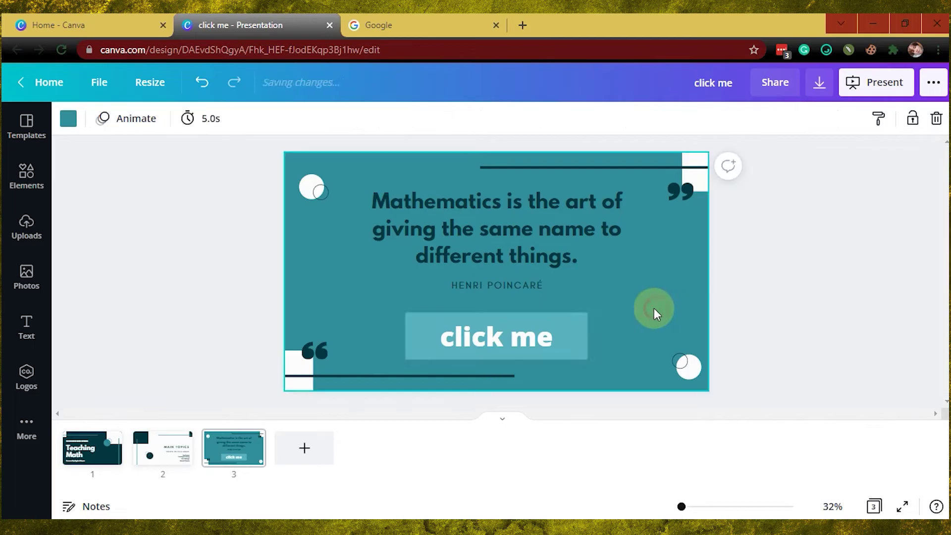
left_click(496, 337)
left_click(640, 325)
left_click(540, 340)
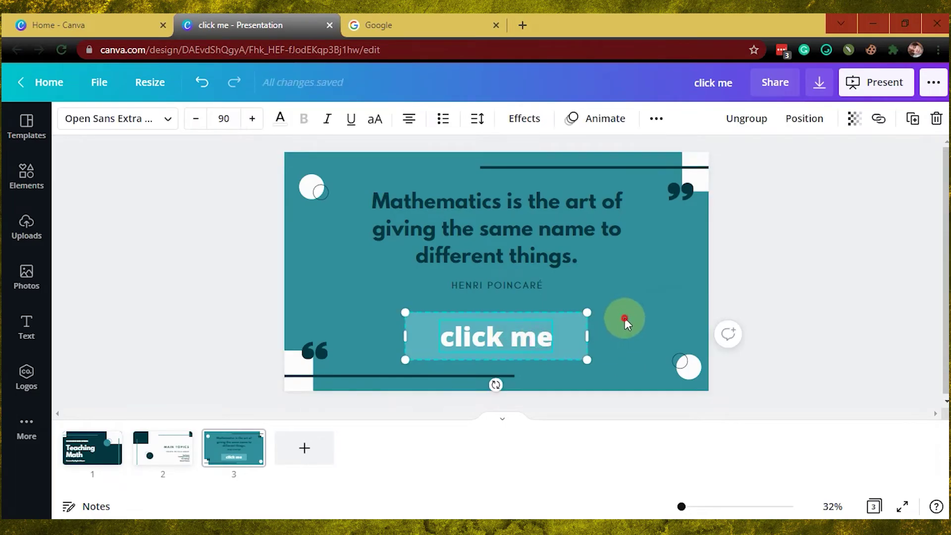
left_click(625, 319)
left_click(520, 334)
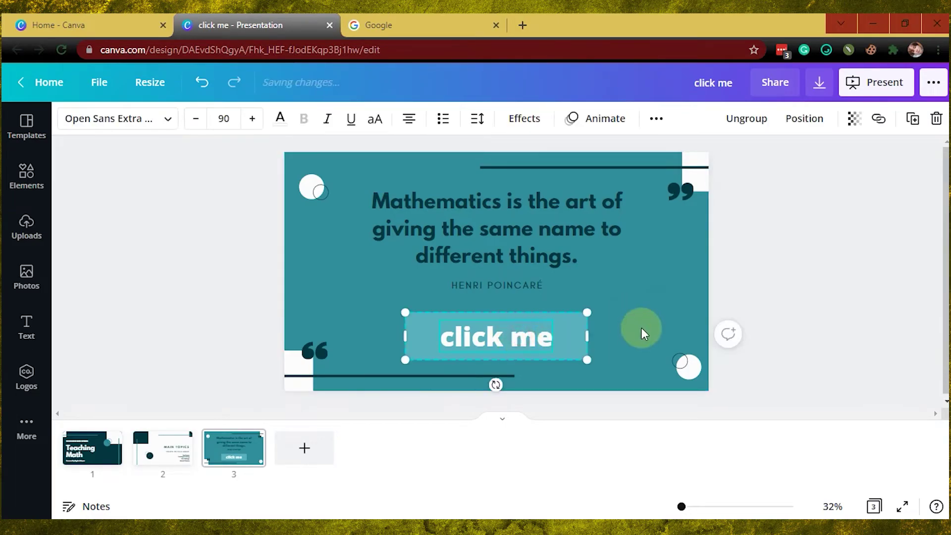
left_click(634, 322)
left_click(555, 327)
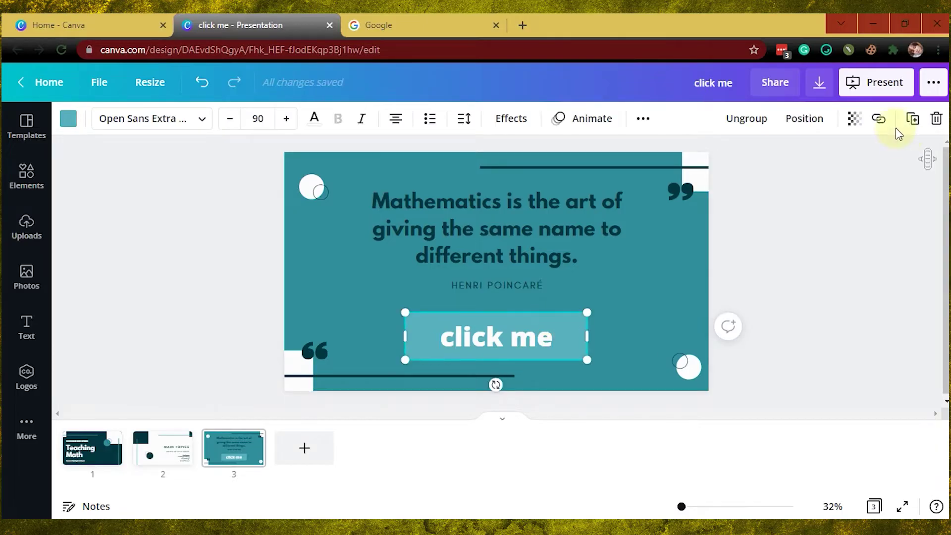
Open the button's Link popup, close it without a link, and reselect the group
left_click(879, 119)
left_click(833, 242)
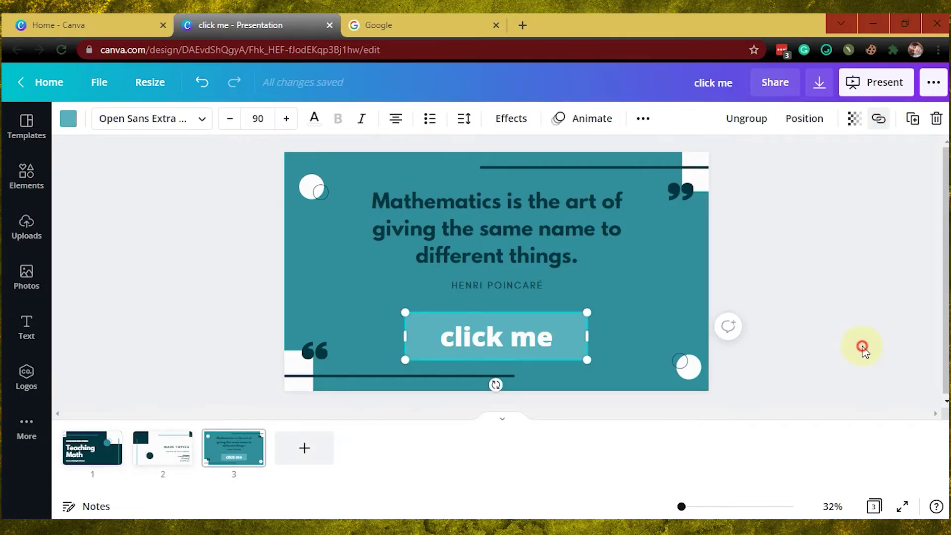
left_click(823, 303)
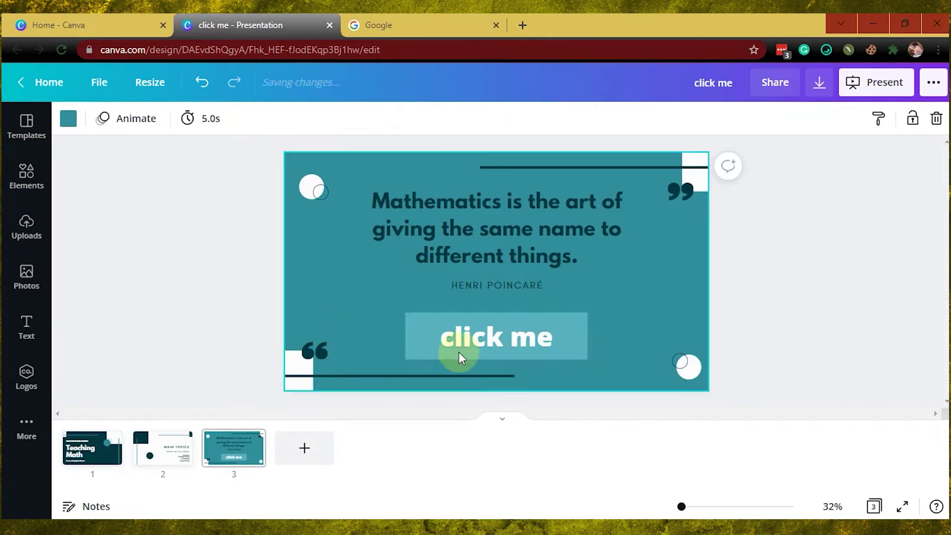
left_click(546, 355)
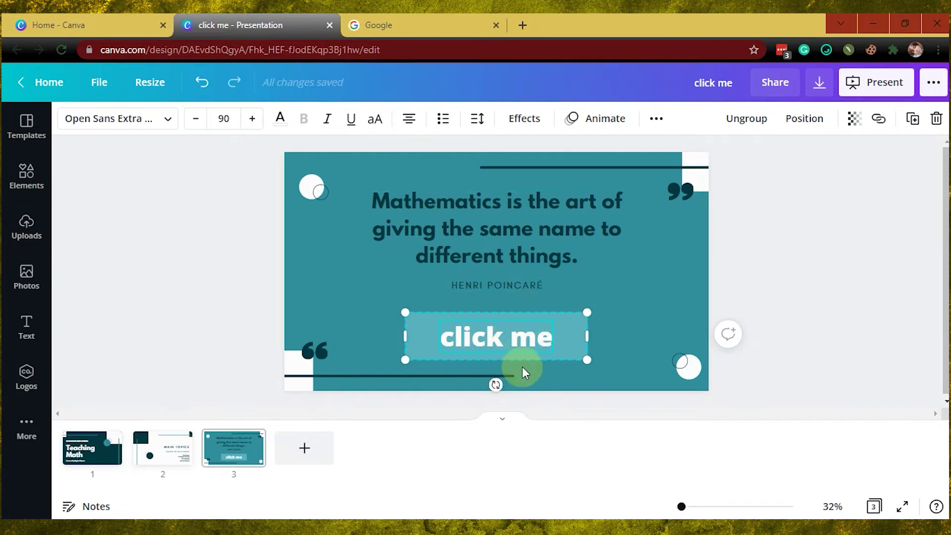
left_click(631, 298)
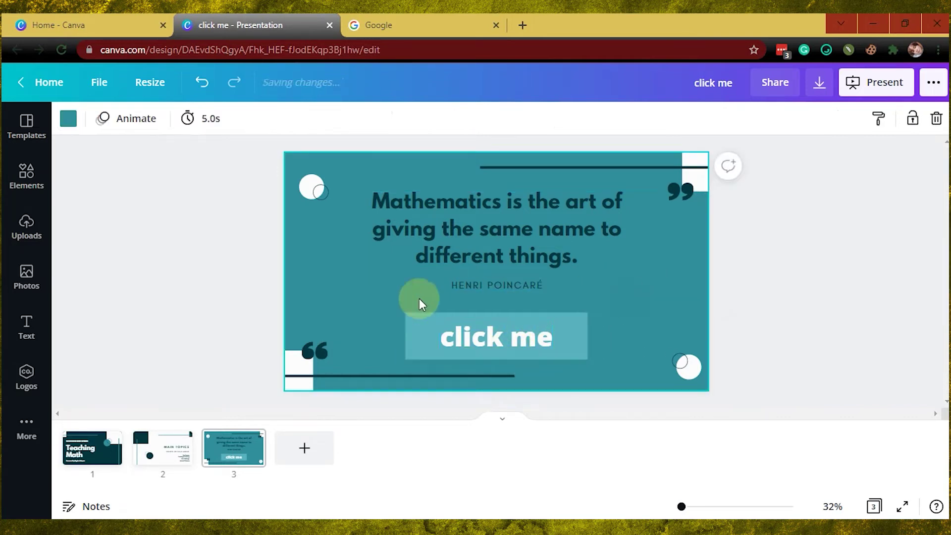
left_click(525, 342)
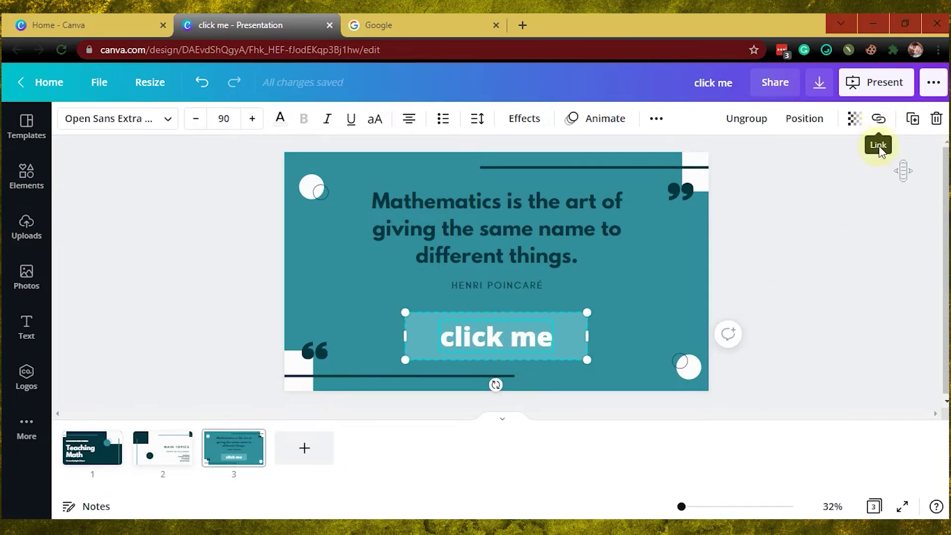
left_click(878, 119)
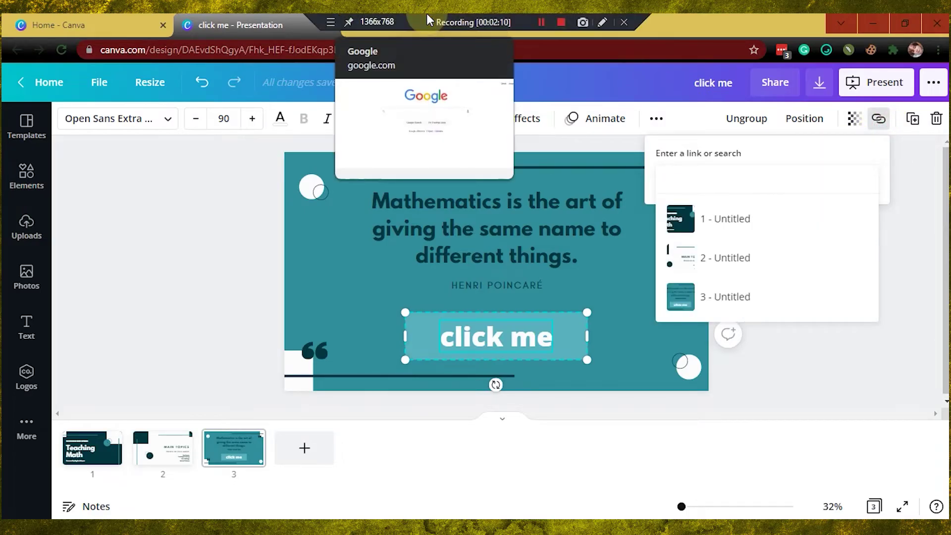
left_click(395, 24)
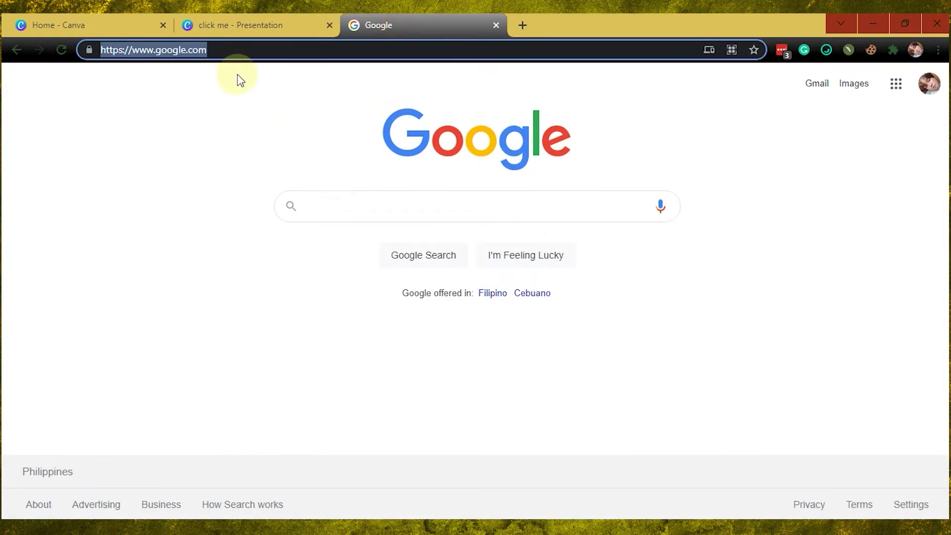
left_click(229, 49)
left_click(257, 25)
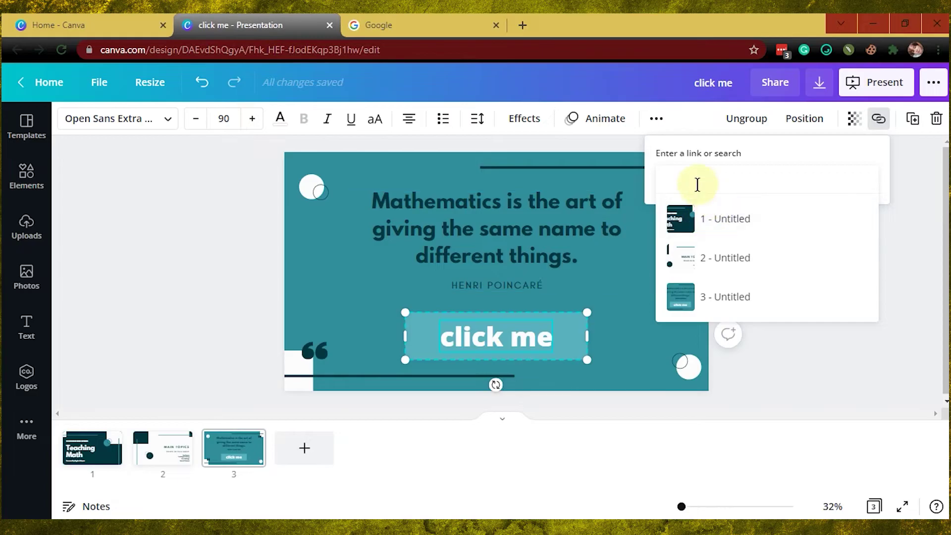
type("https://www.google.com/")
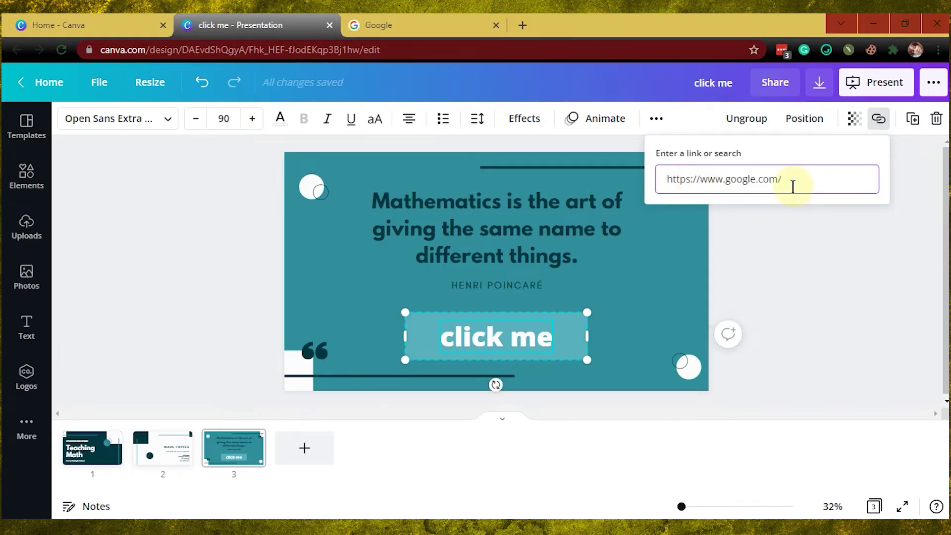
key("Return")
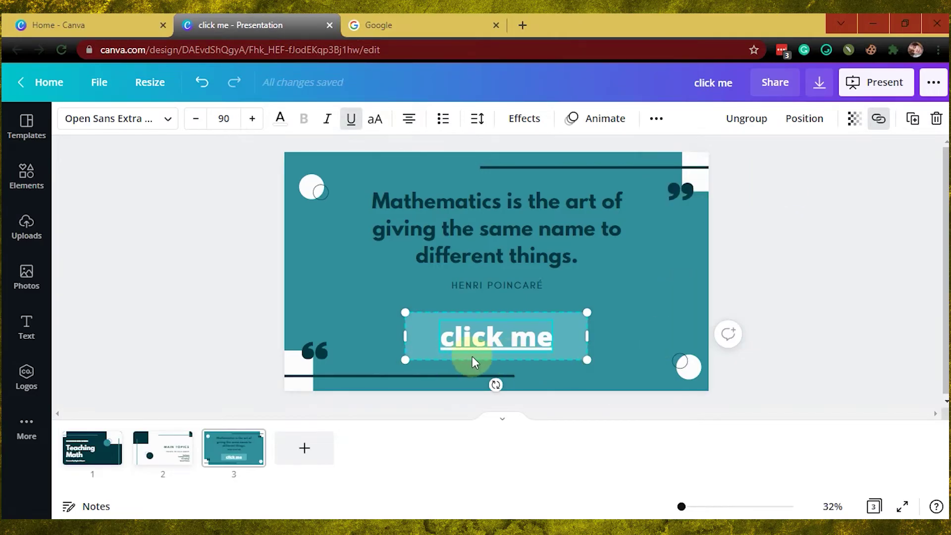
Remove the underline from the linked 'click me' text and switch to scroll view
left_click(351, 120)
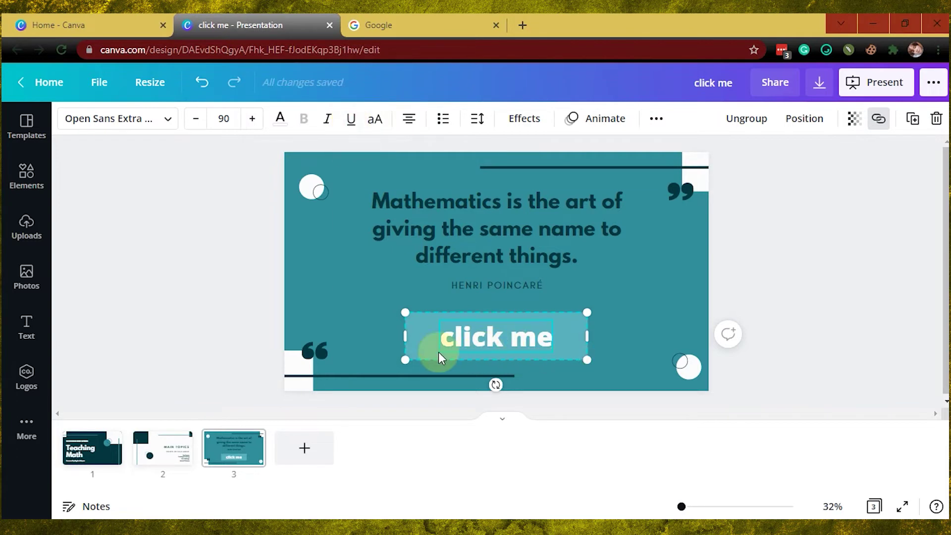
left_click(506, 413)
left_click(807, 305)
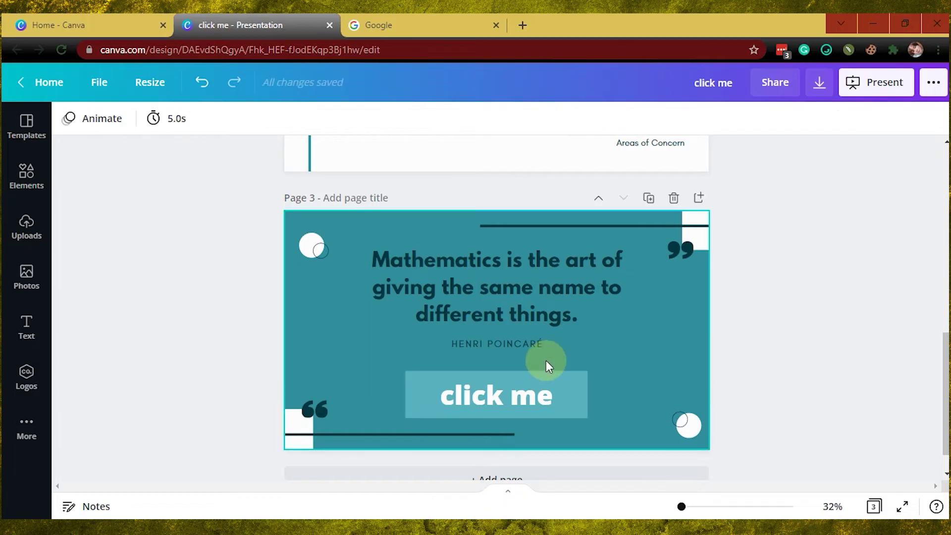
scroll(546, 360, "up", 3)
scroll(546, 360, "down", 4)
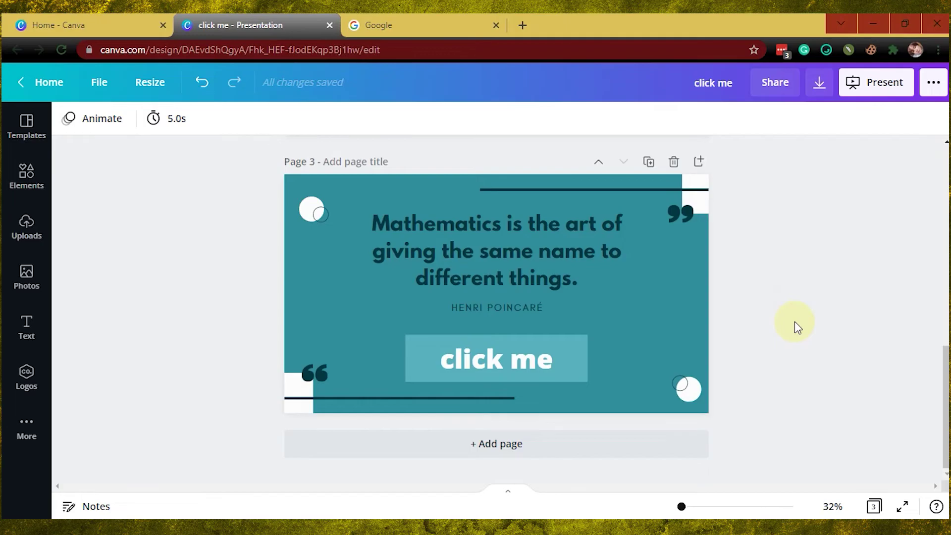
left_click(527, 366)
Download all pages as the PowerPoint file 'click me.pptx' and dismiss the confirmation
left_click(655, 297)
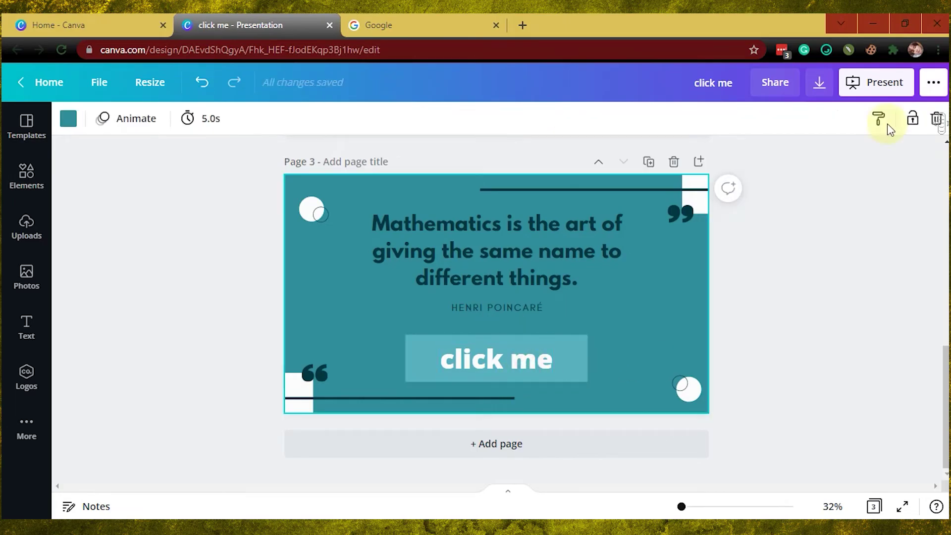
left_click(934, 83)
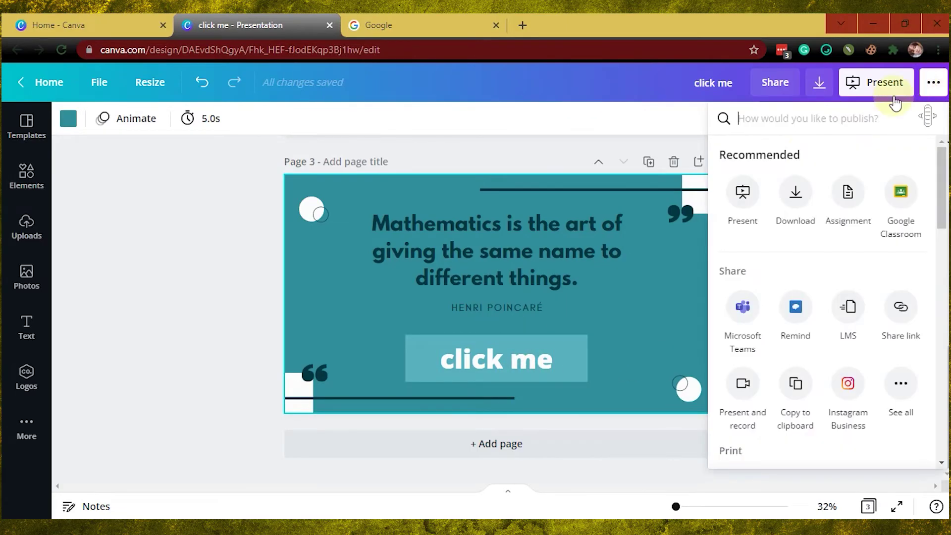
left_click(902, 389)
scroll(818, 365, "down", 4)
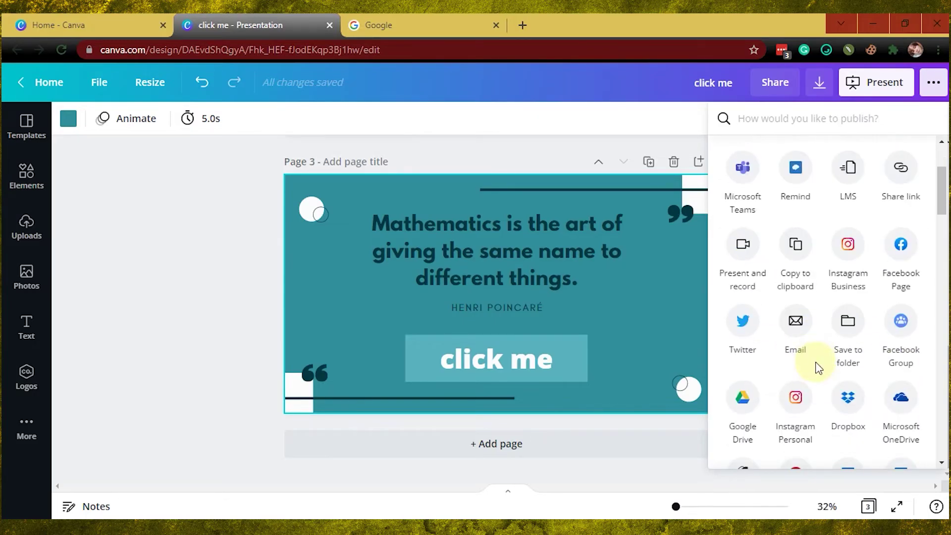
scroll(819, 366, "down", 3)
scroll(818, 366, "down", 2)
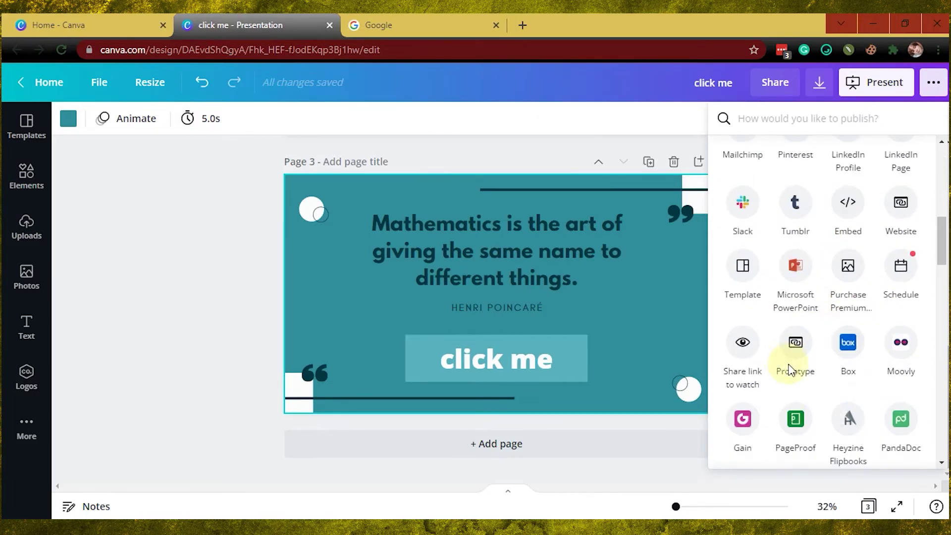
left_click(791, 282)
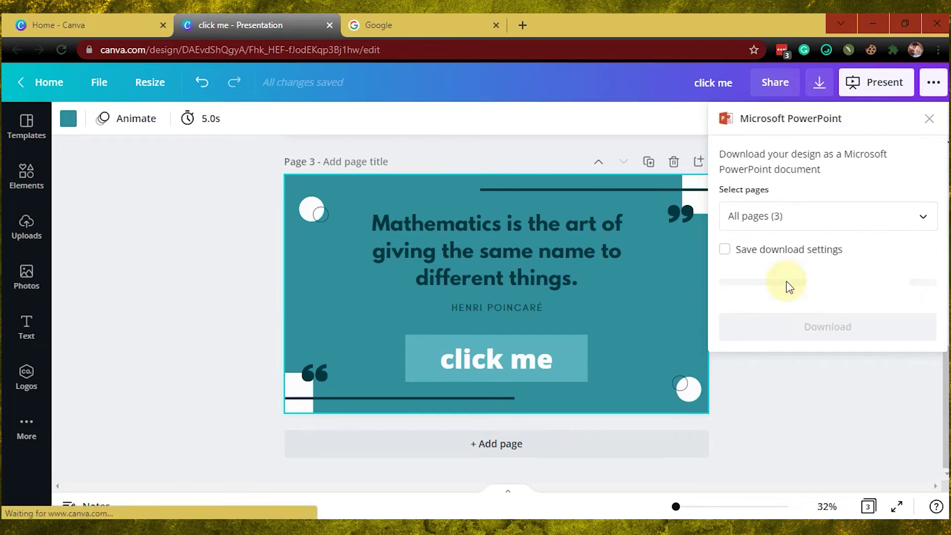
left_click(827, 327)
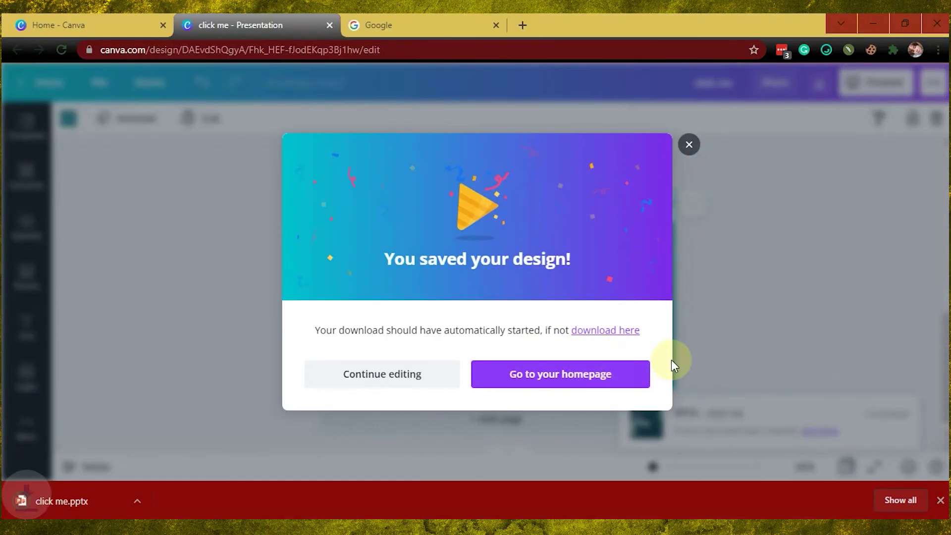
left_click(689, 145)
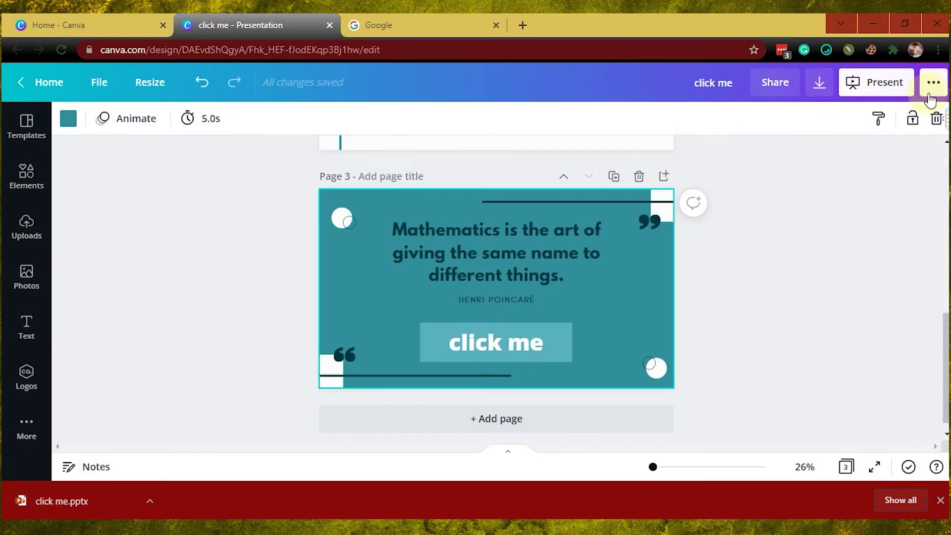
Download all three pages again with the file type set to PDF Standard
left_click(819, 82)
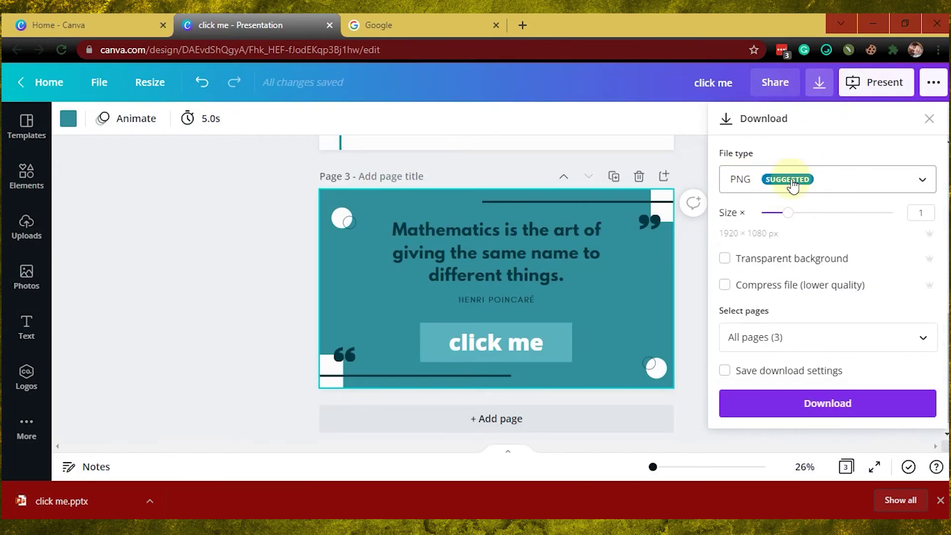
left_click(814, 179)
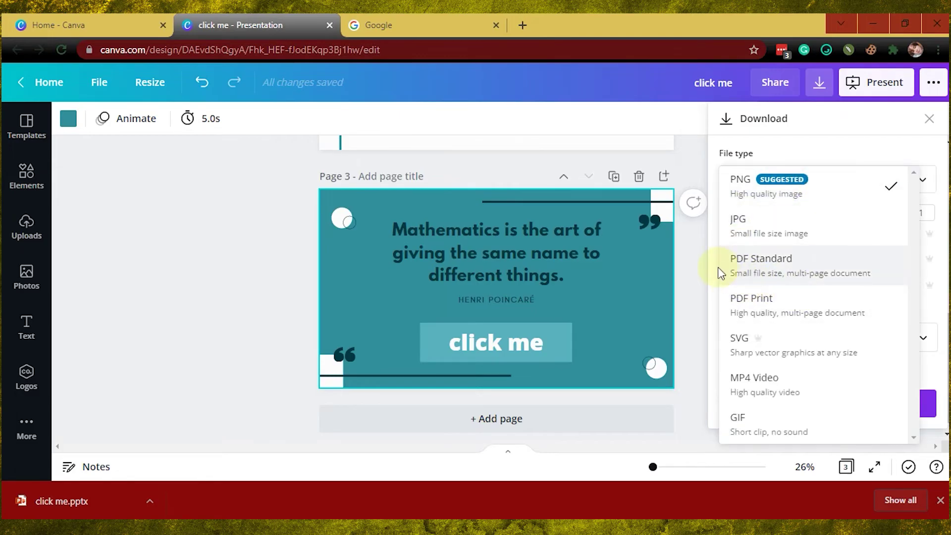
left_click(826, 270)
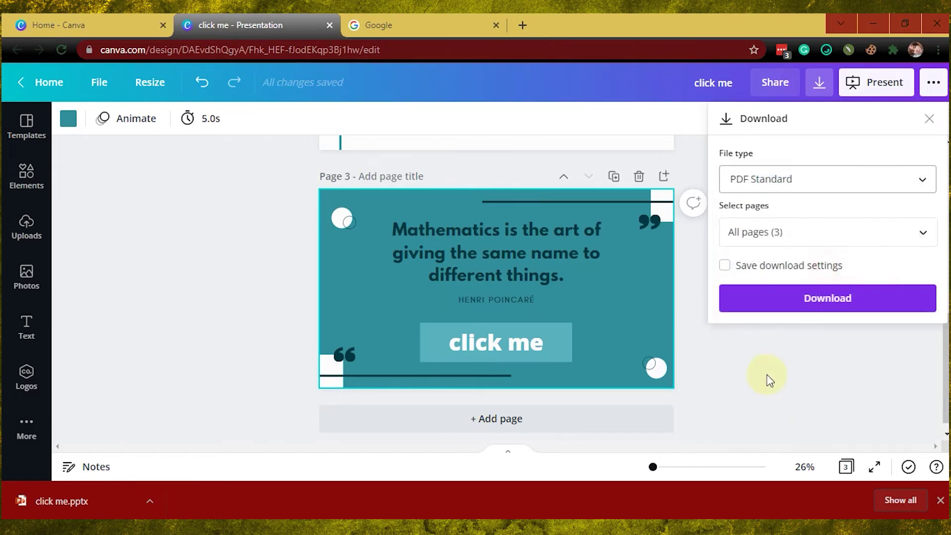
left_click(815, 298)
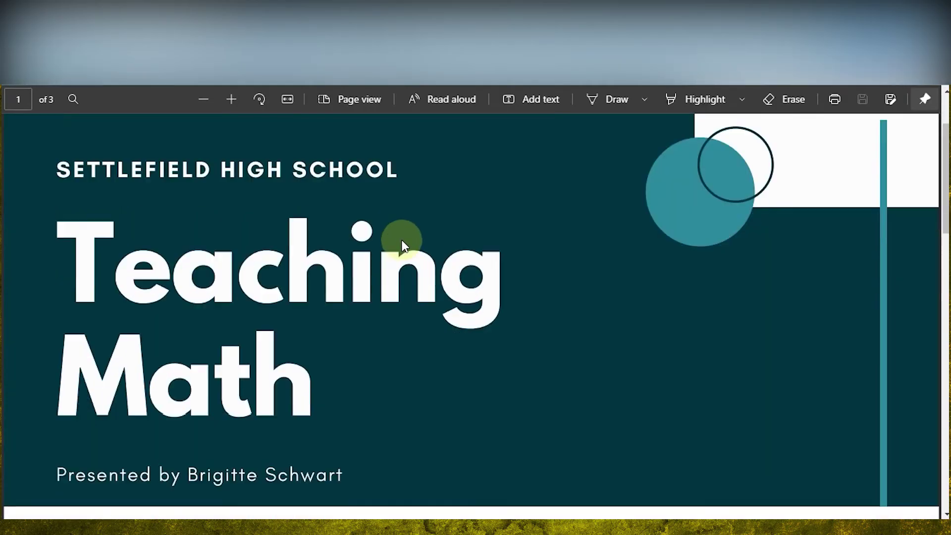
scroll(402, 245, "down", 3)
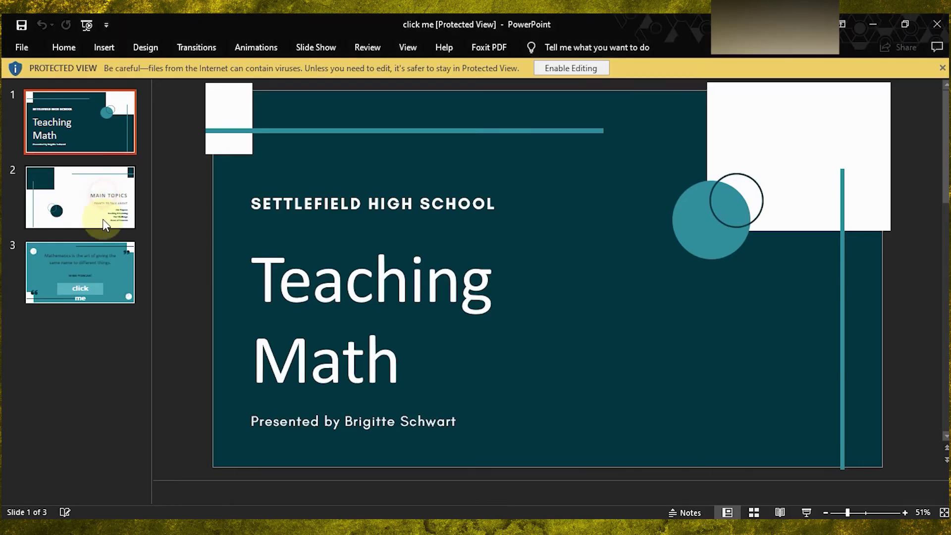
Inspect the exported Main Topics and quote slides, zooming in on the button
left_click(96, 270)
left_click(81, 197)
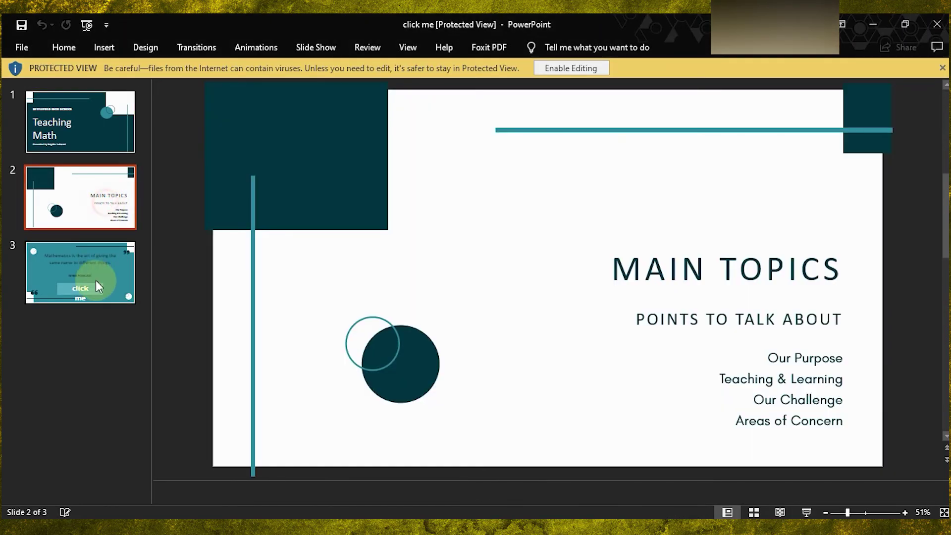
left_click(96, 280)
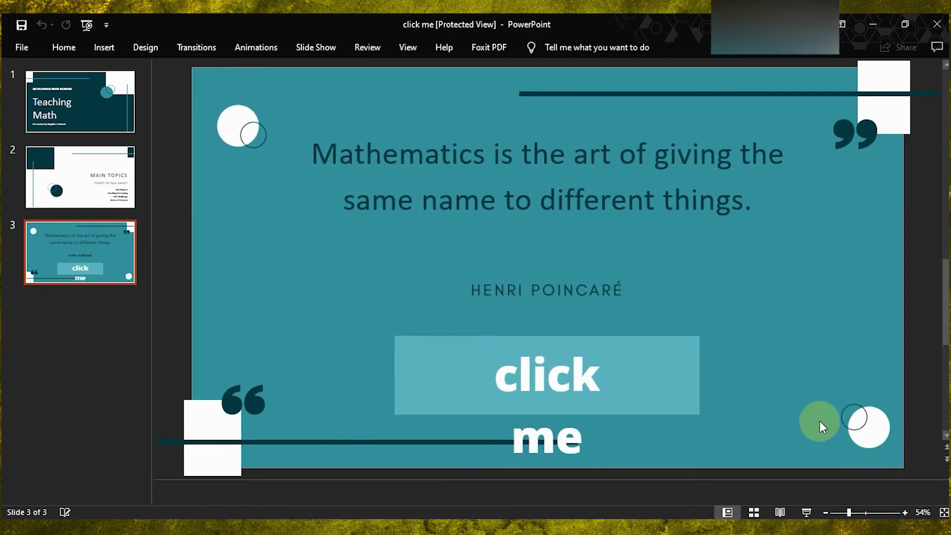
left_click_drag(852, 512, 845, 513)
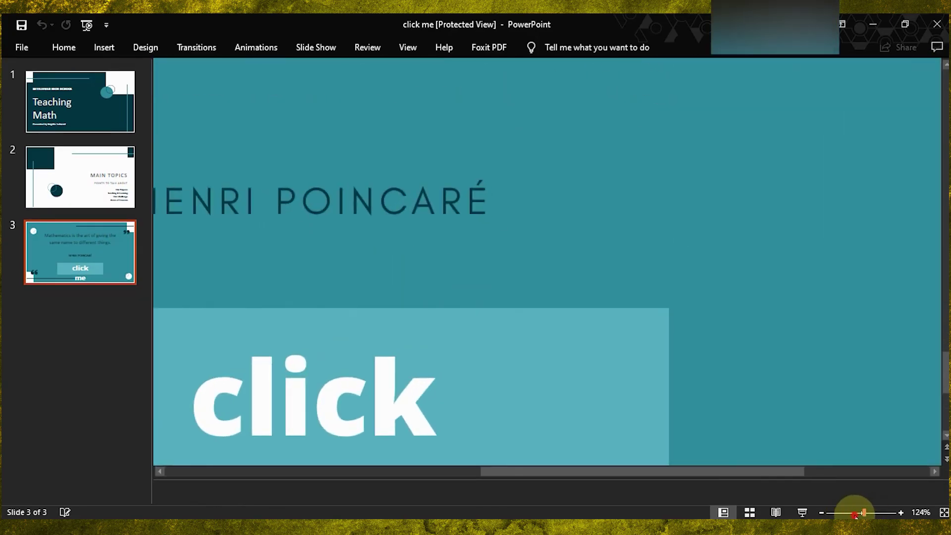
left_click(944, 512)
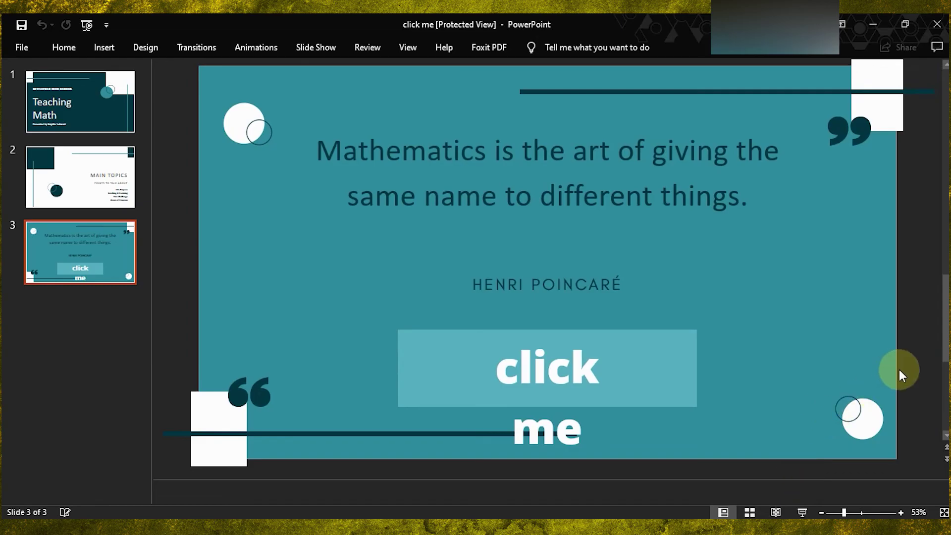
key("Home")
Check the 'click me' text box wrapping onto two lines, then minimize PowerPoint
left_click(81, 252)
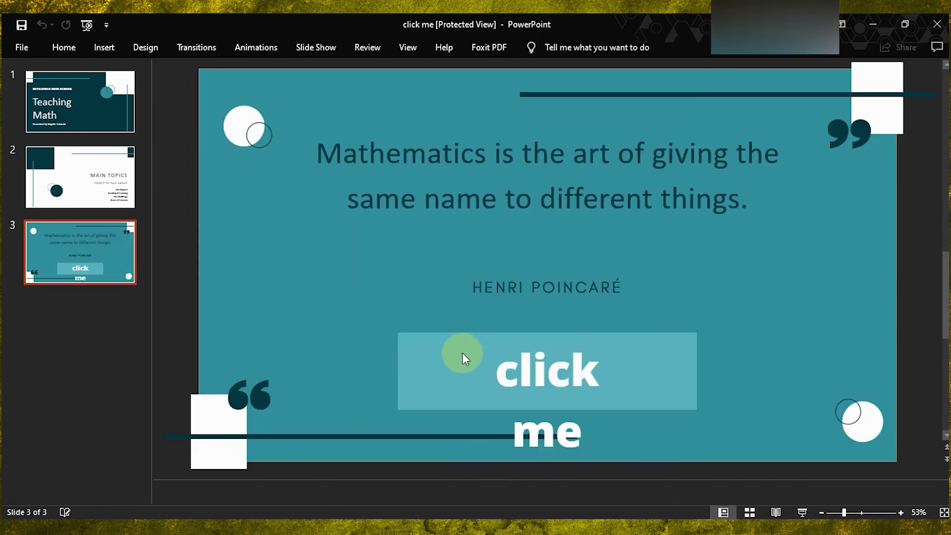
left_click(490, 387)
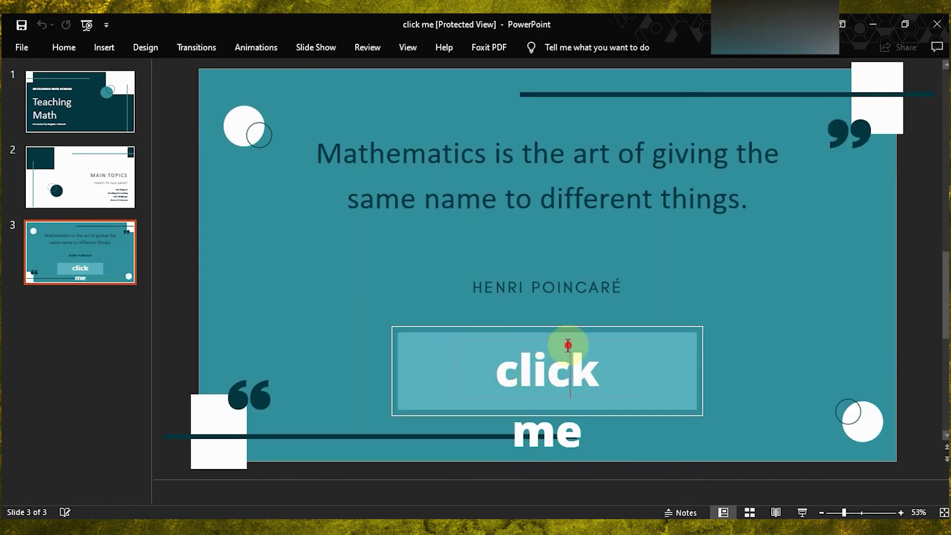
left_click(513, 388)
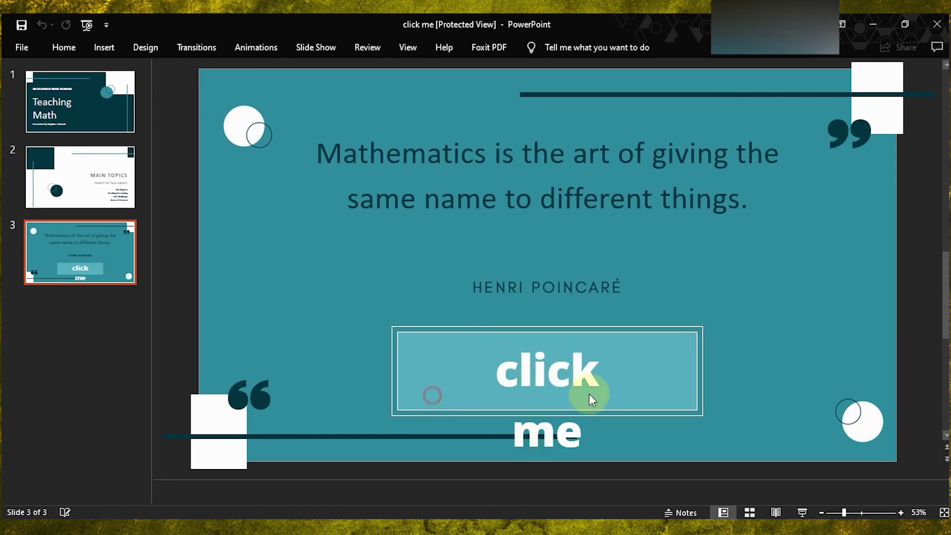
left_click(558, 376)
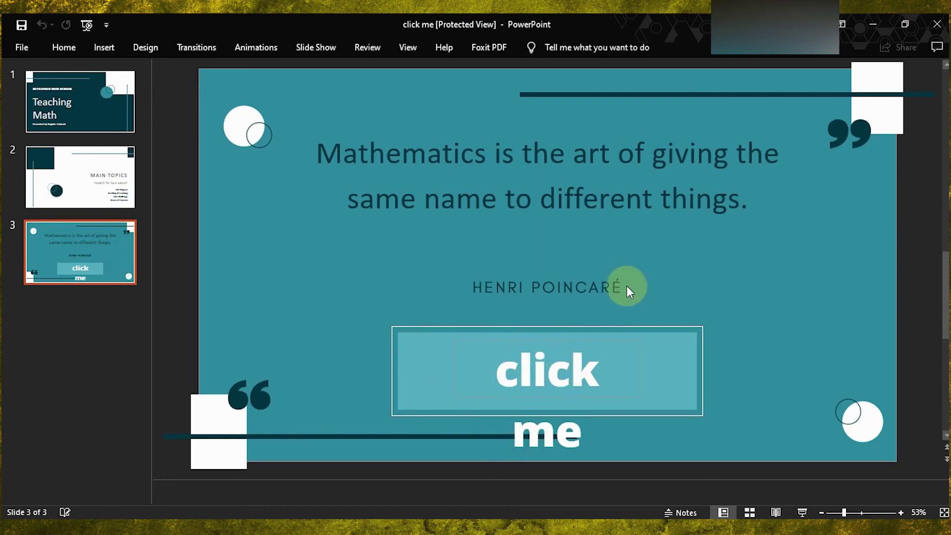
left_click(275, 354)
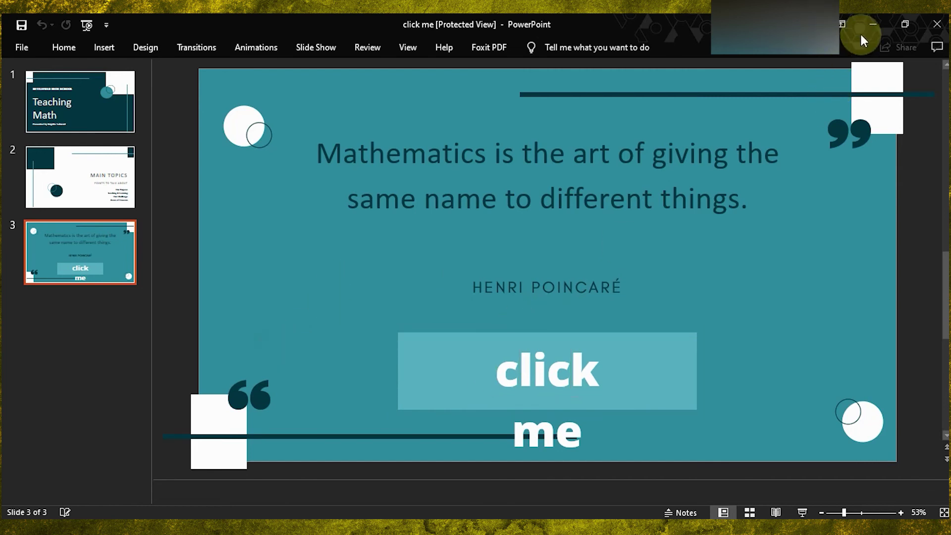
left_click(874, 27)
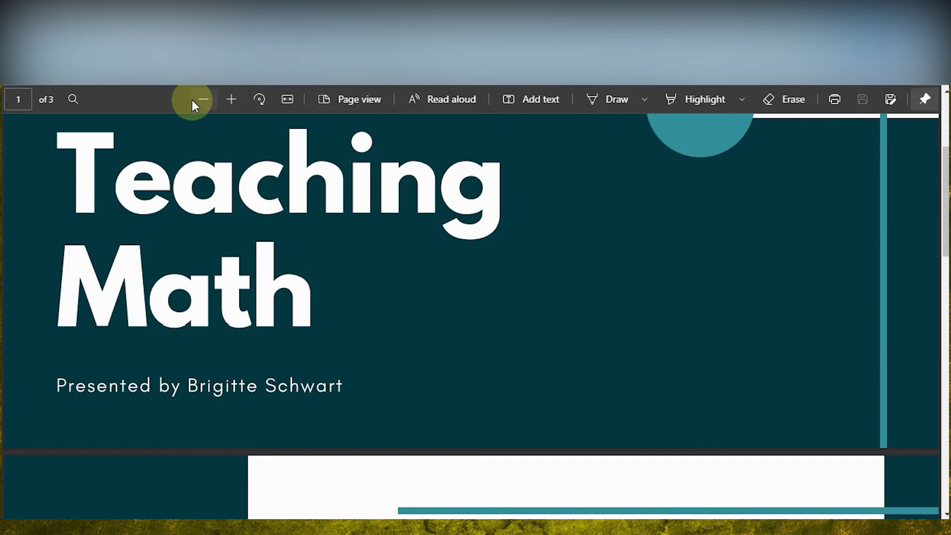
Verify the PDF's 'click me' button opens Google in Edge, then return to the quote slide
left_click(201, 100)
left_click(202, 100)
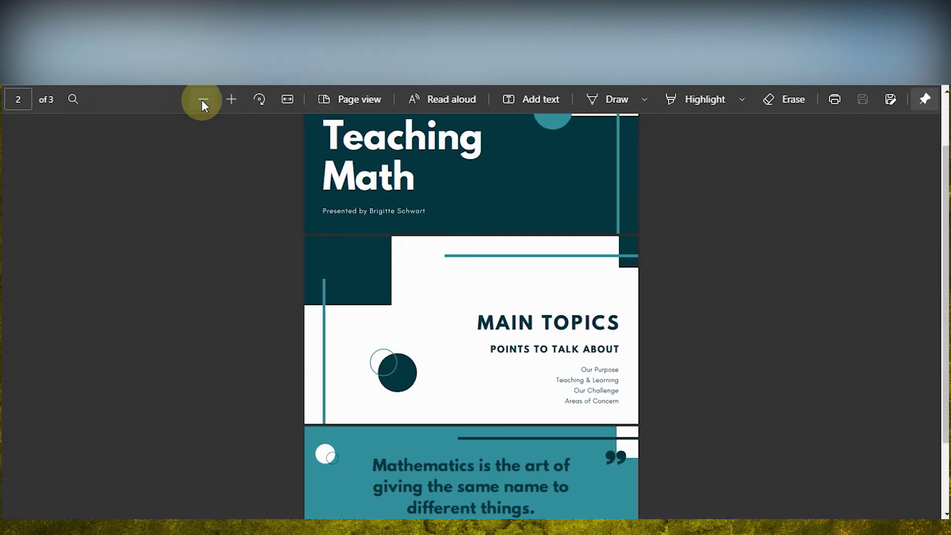
scroll(260, 226, "up", 3)
scroll(469, 262, "down", 3)
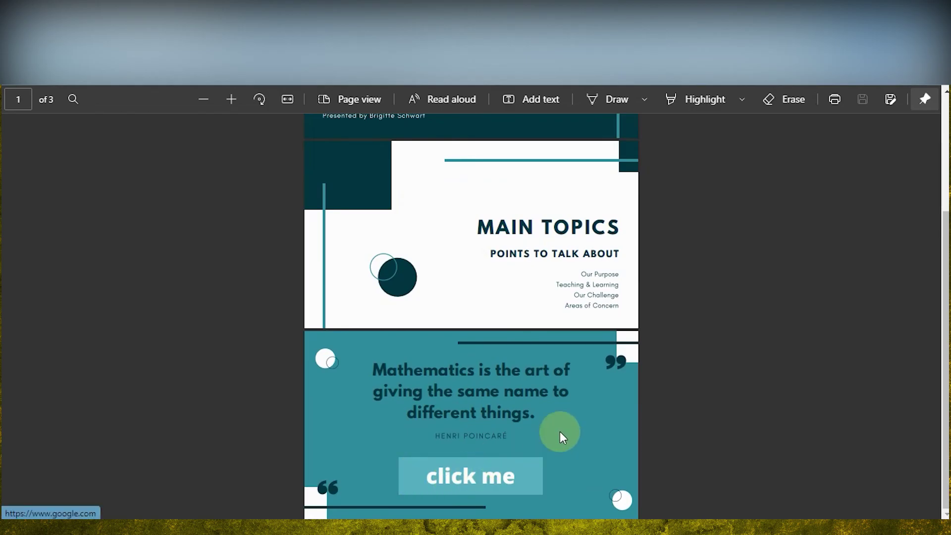
left_click(478, 478)
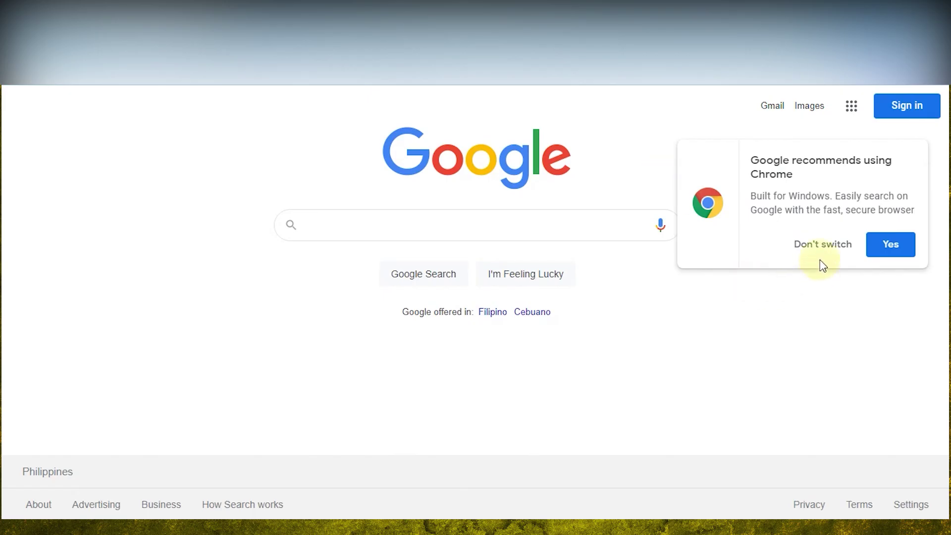
left_click(823, 245)
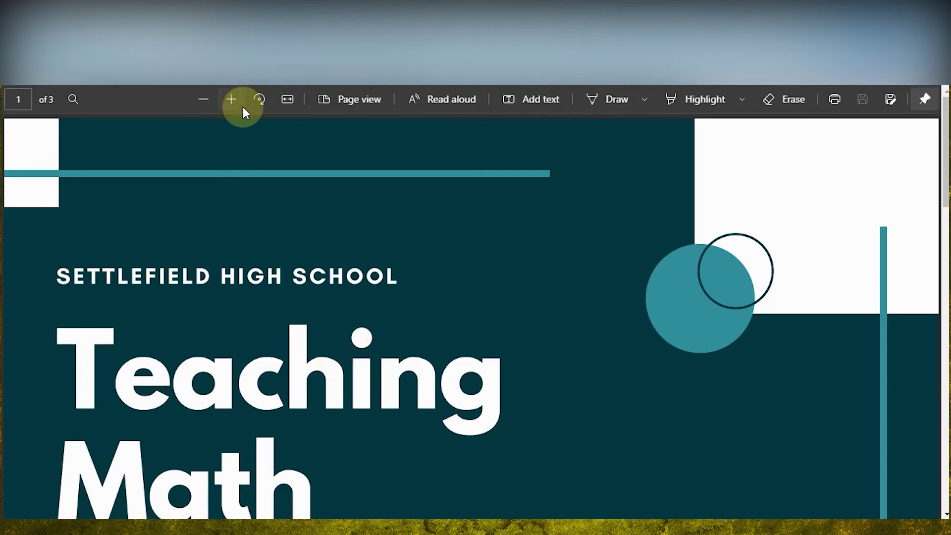
left_click(203, 99)
scroll(468, 364, "down", 5)
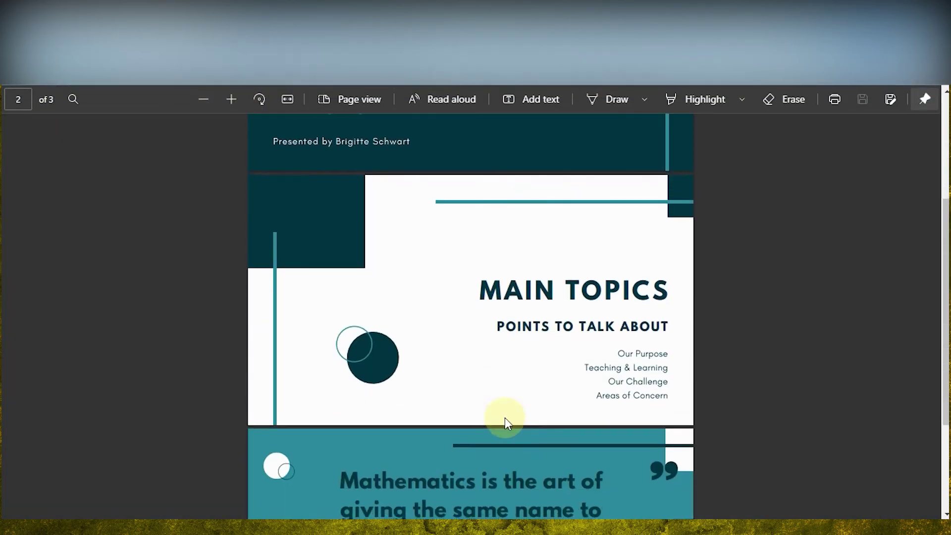
scroll(504, 419, "down", 5)
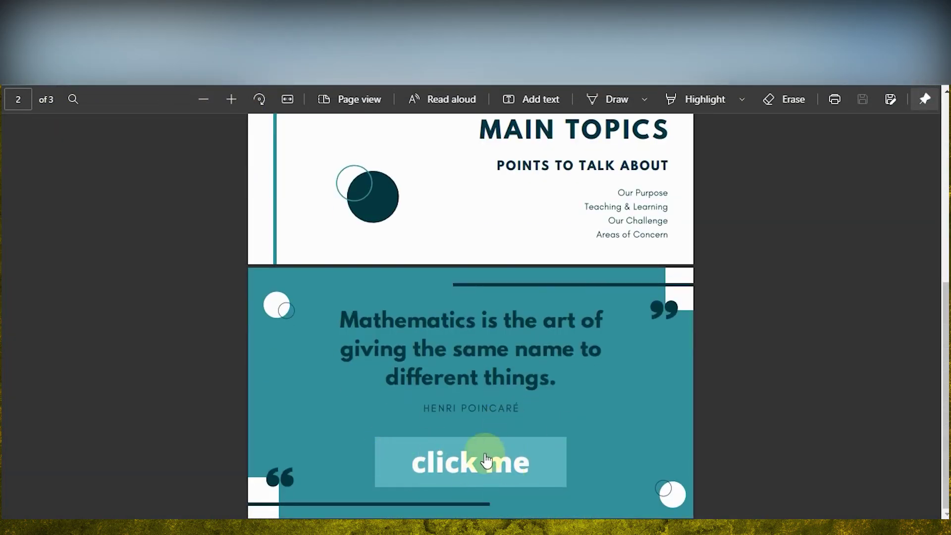